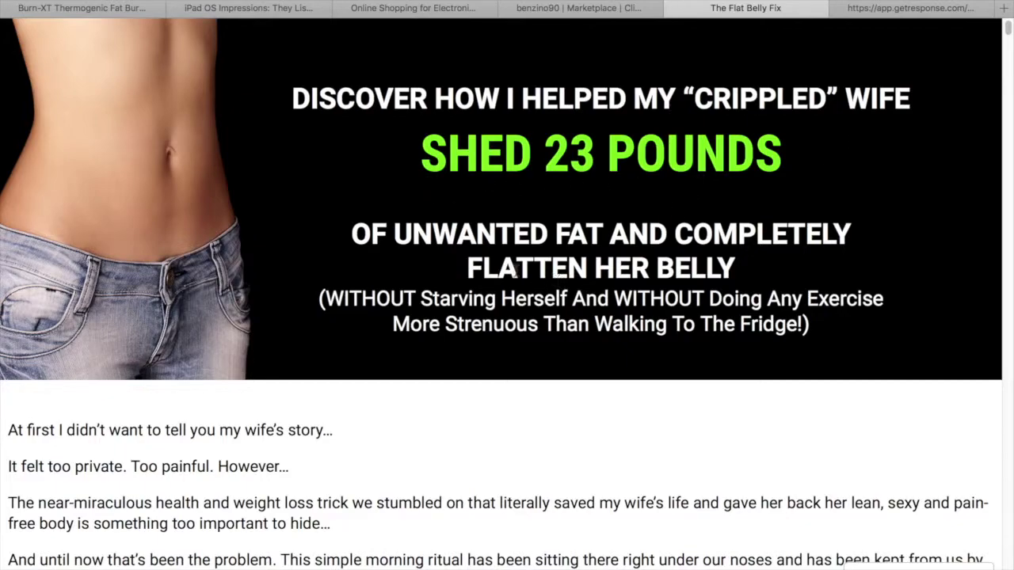
pyautogui.scroll(-5, 396, 296)
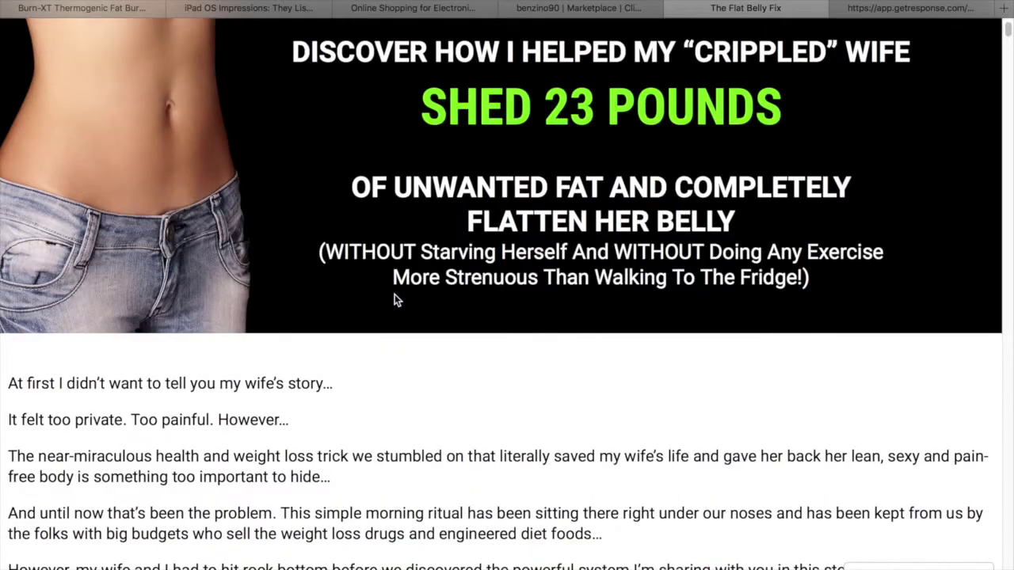
pyautogui.scroll(-20, 434, 307)
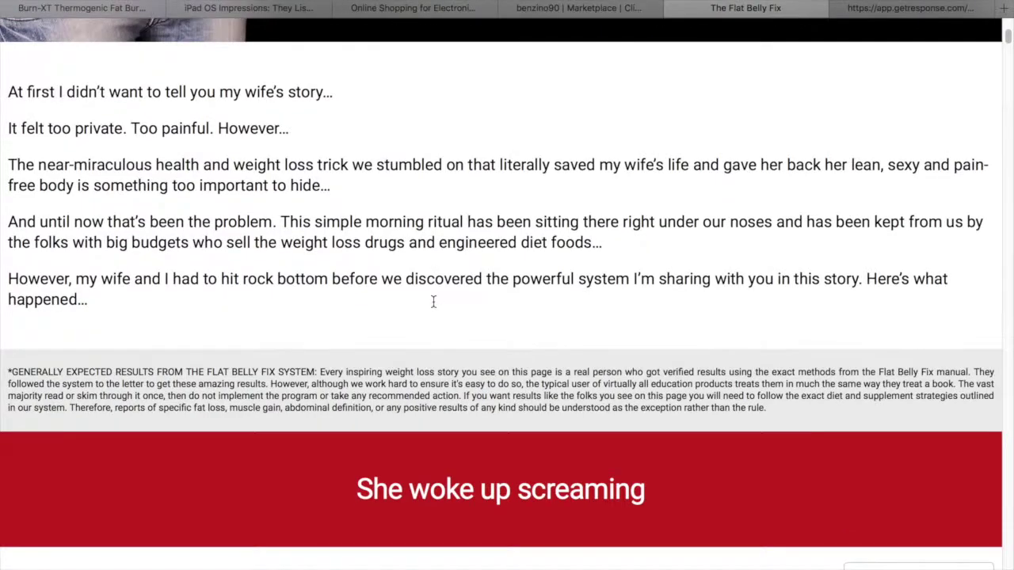
pyautogui.scroll(-4, 434, 307)
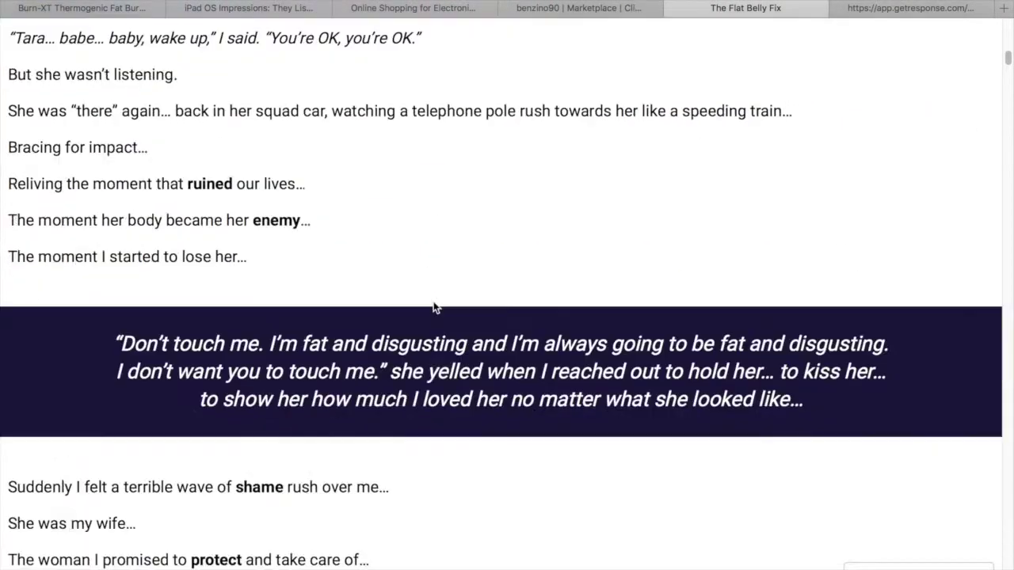
pyautogui.scroll(-13, 433, 307)
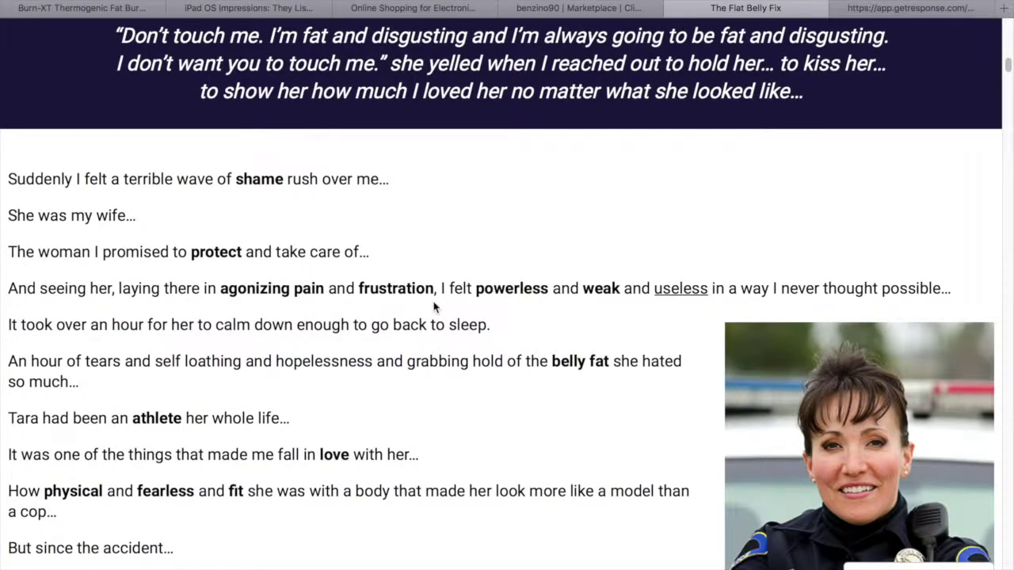
pyautogui.scroll(-20, 433, 304)
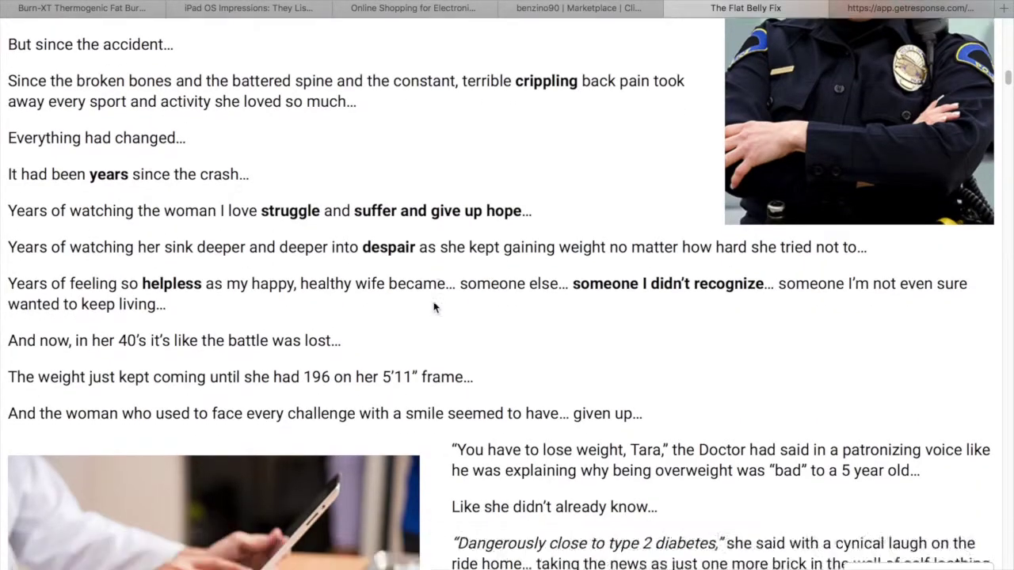
pyautogui.scroll(-20, 433, 307)
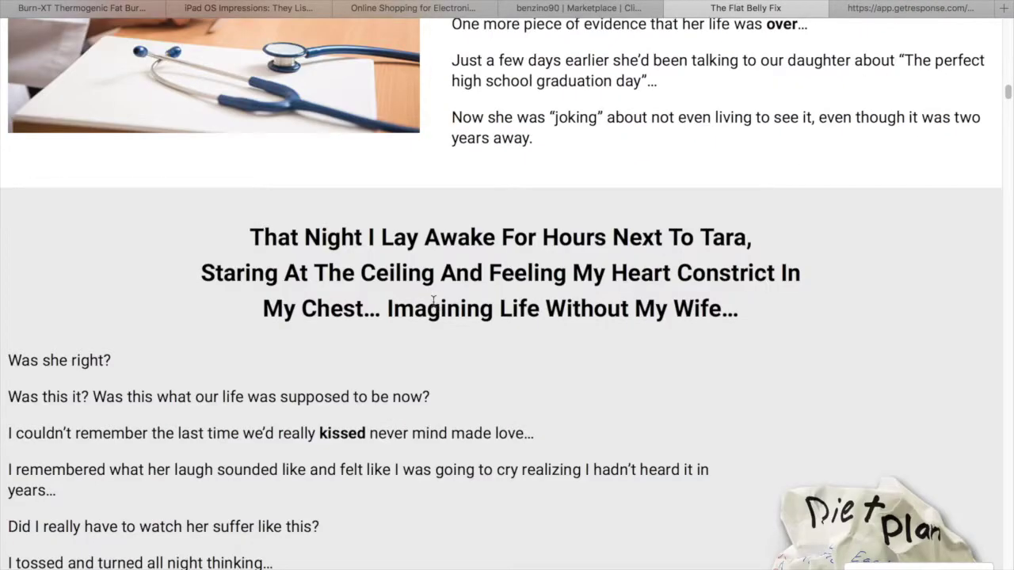
pyautogui.scroll(-9, 434, 307)
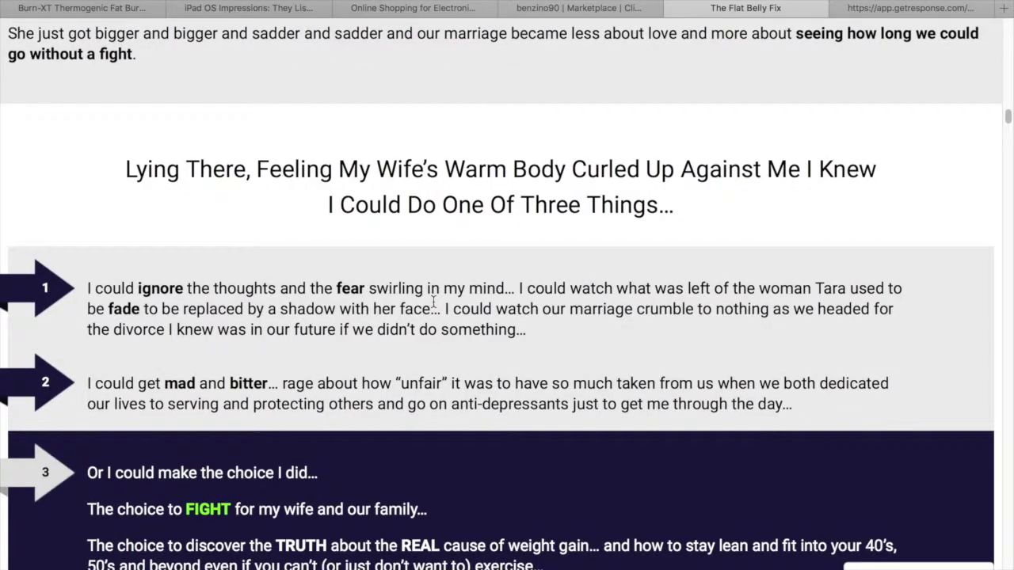
pyautogui.scroll(20, 434, 305)
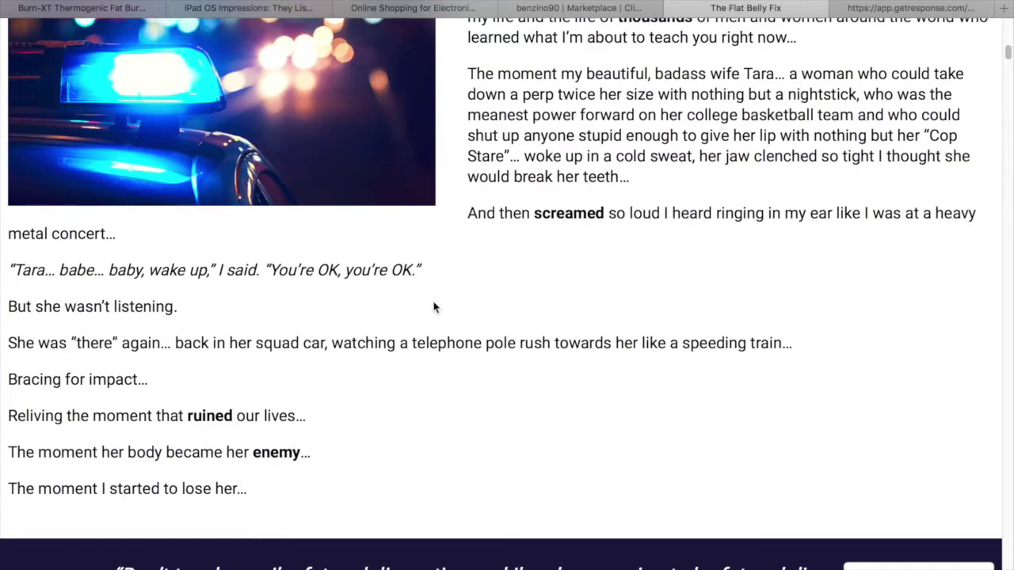
pyautogui.scroll(20, 434, 308)
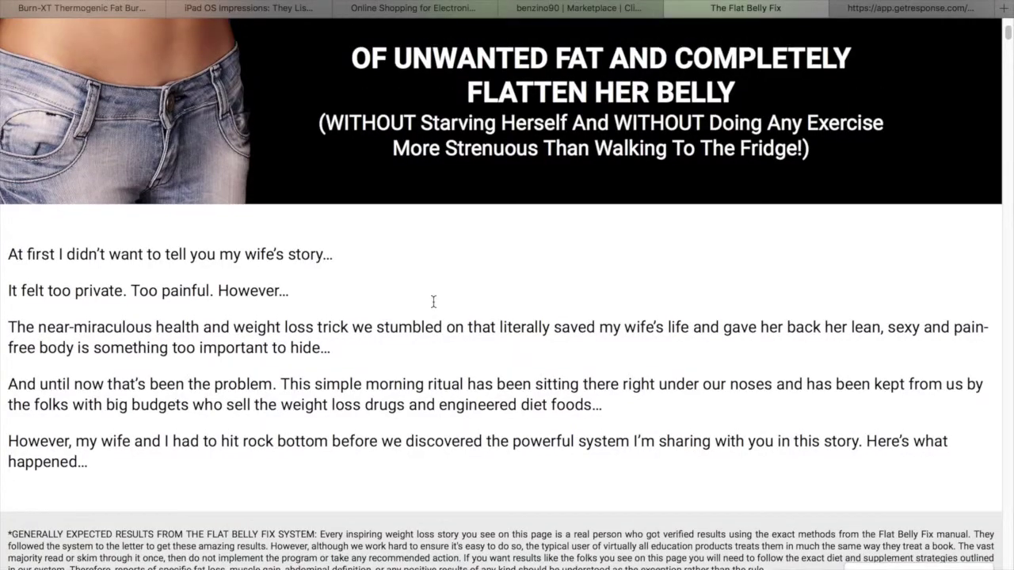
pyautogui.scroll(3, 433, 308)
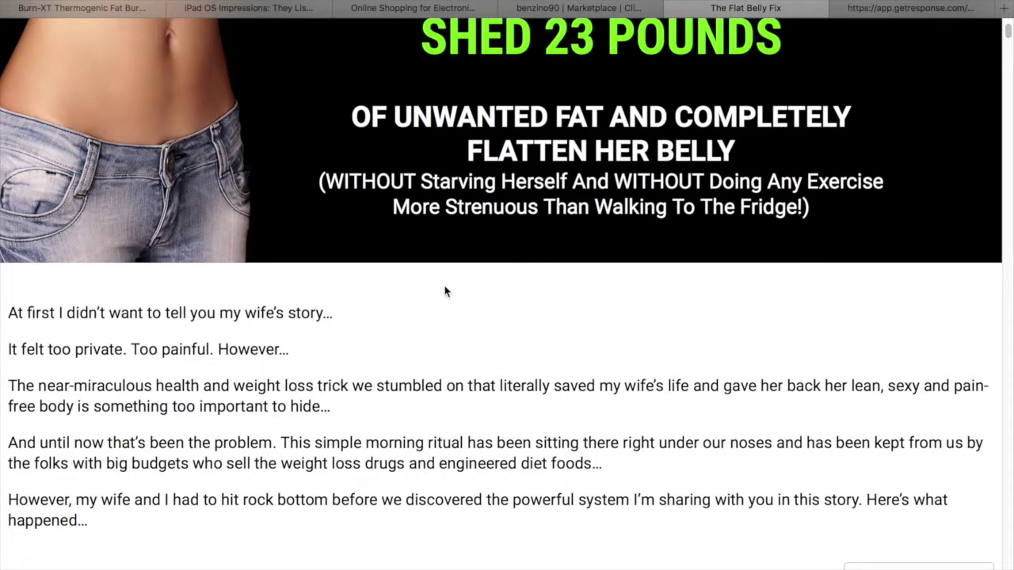
pyautogui.scroll(3, 443, 290)
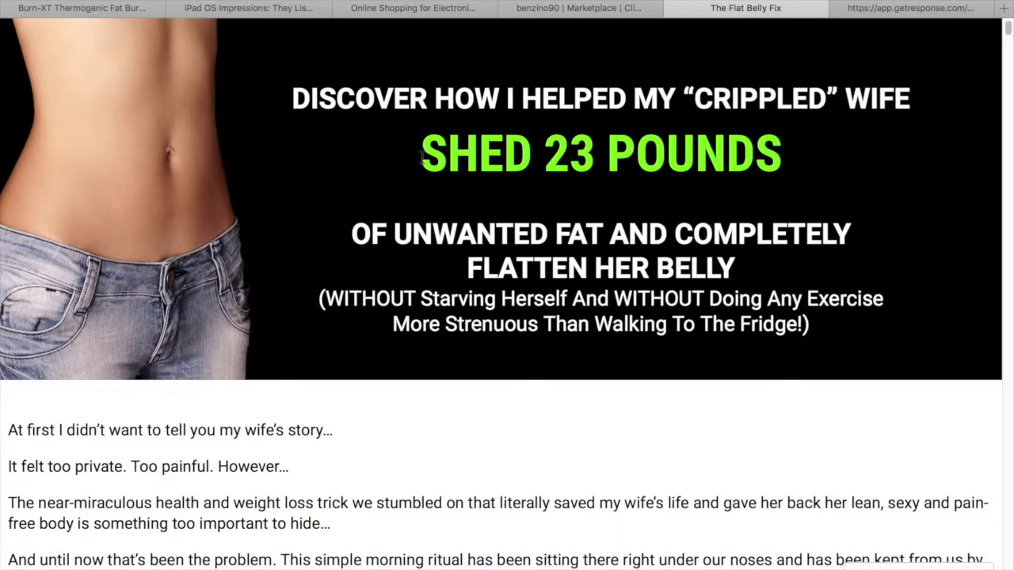
pyautogui.moveTo(418, 155); pyautogui.dragTo(774, 276)
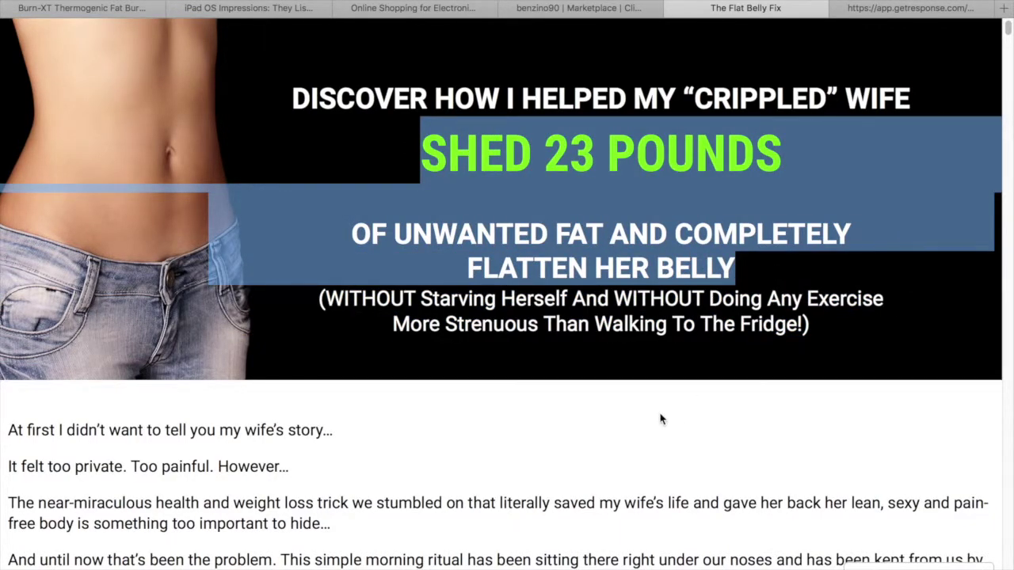
pyautogui.click(661, 419)
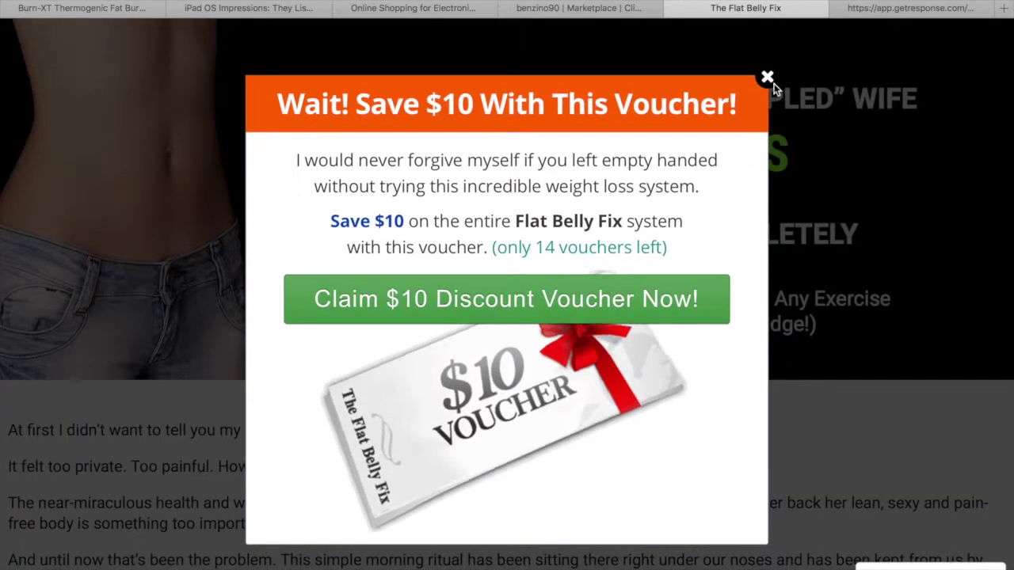
# Add a Text element under the red headline reading 'Discover How To Shed 23 Lbs'
pyautogui.click(768, 79)
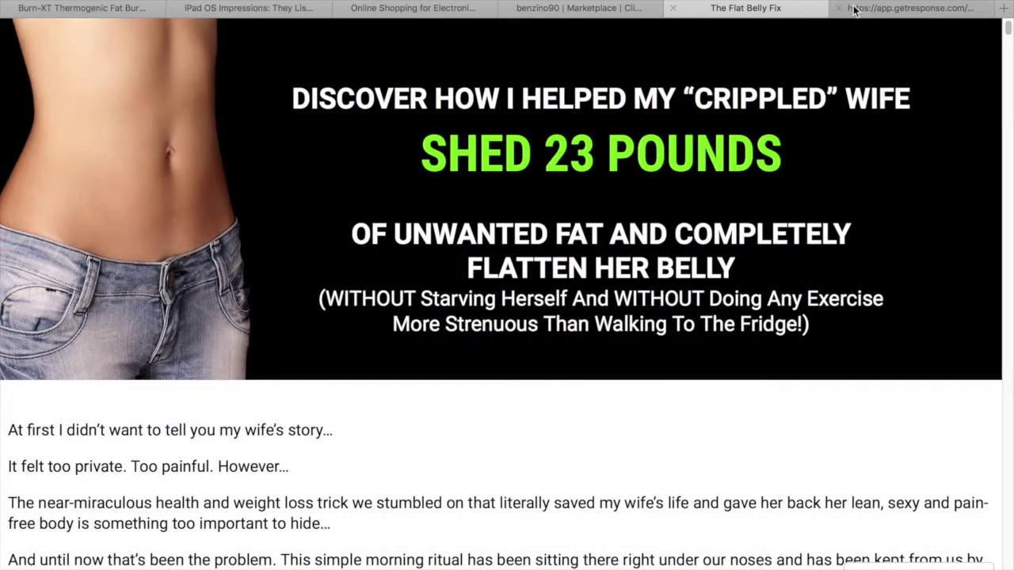
pyautogui.click(870, 12)
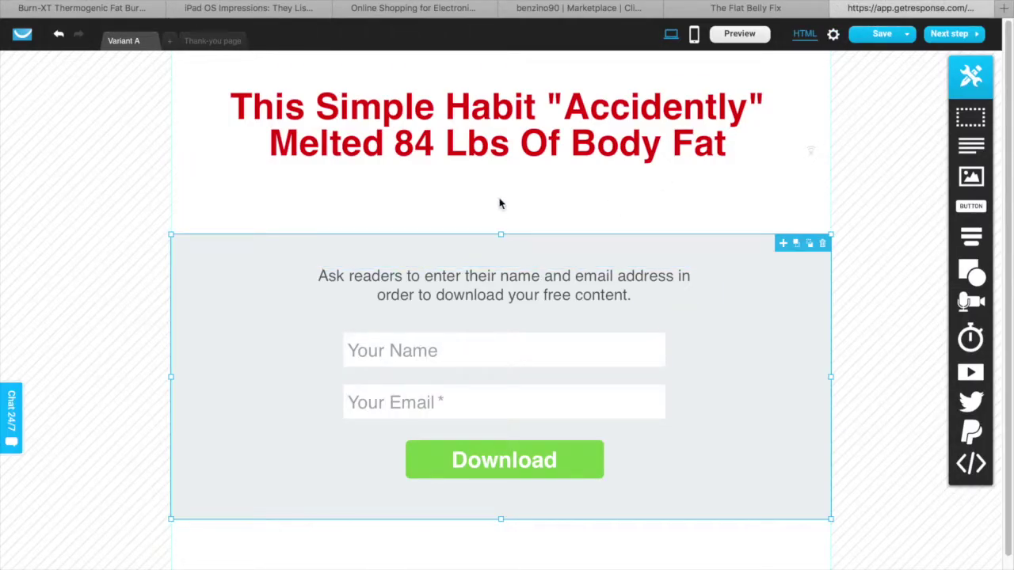
pyautogui.click(502, 206)
pyautogui.moveTo(965, 139); pyautogui.dragTo(554, 193)
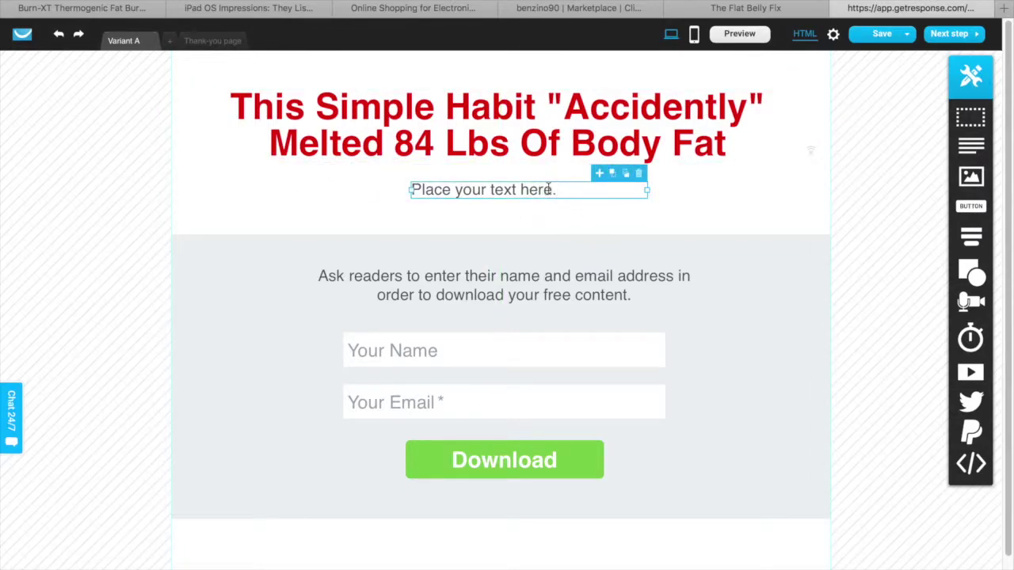
pyautogui.doubleClick(548, 189)
pyautogui.write('Di')
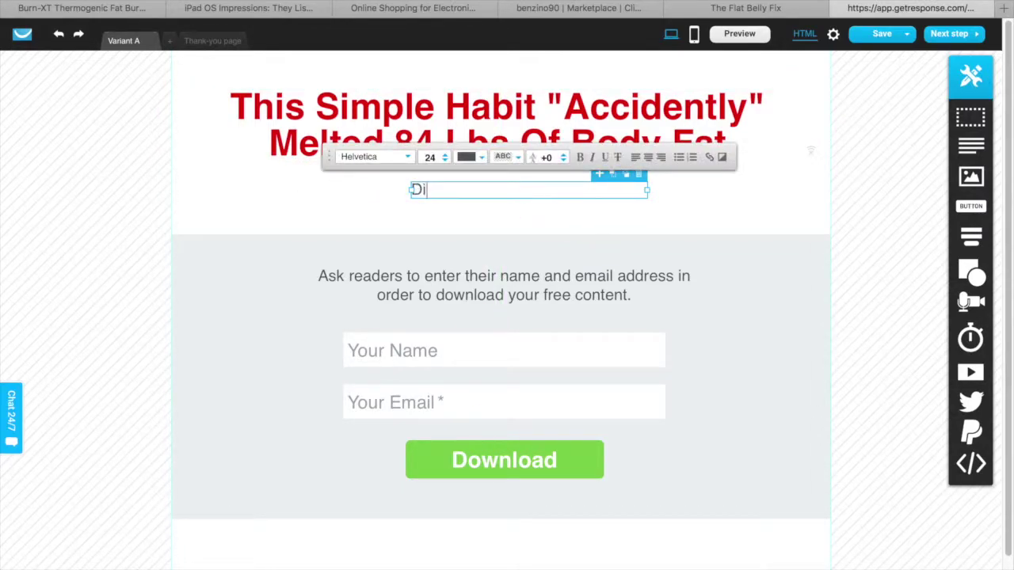
pyautogui.write('scover Ho')
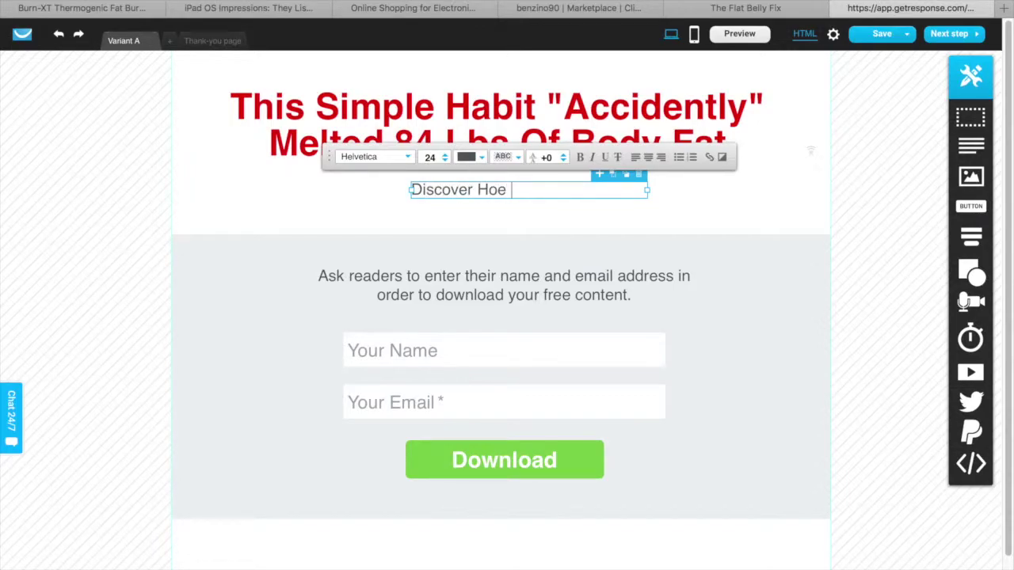
pyautogui.write('w To Shed 23 Lbs Of')
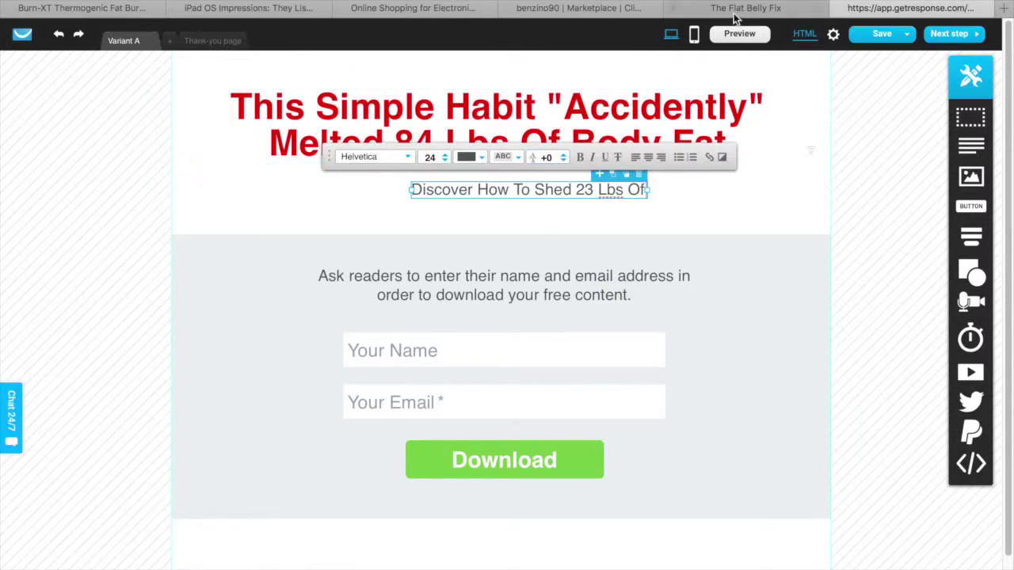
# Reword the subheading to 'Discover How To Shed 23 Pounds Of Unwanted Fat', matching the sales page
pyautogui.click(740, 10)
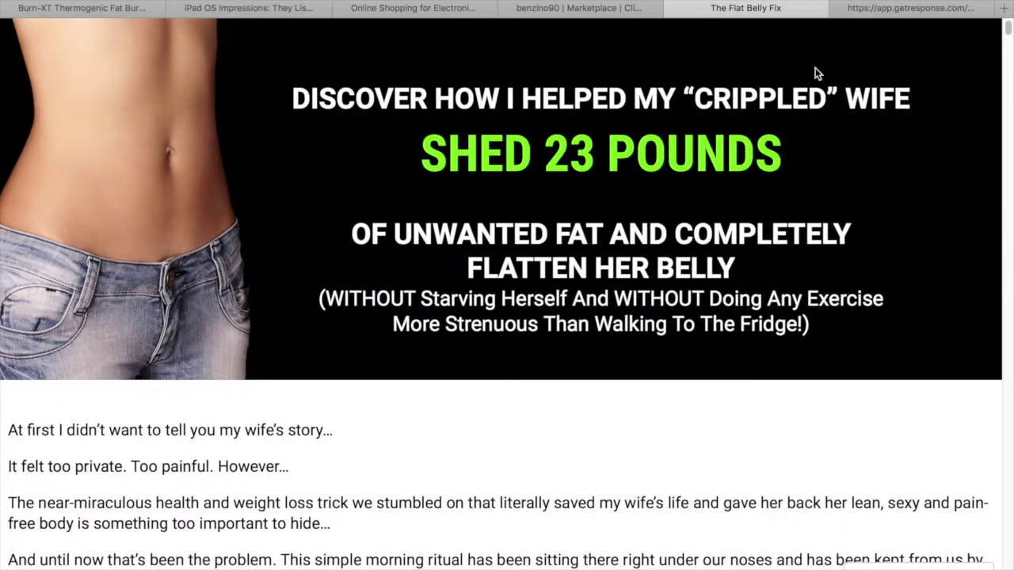
pyautogui.click(890, 9)
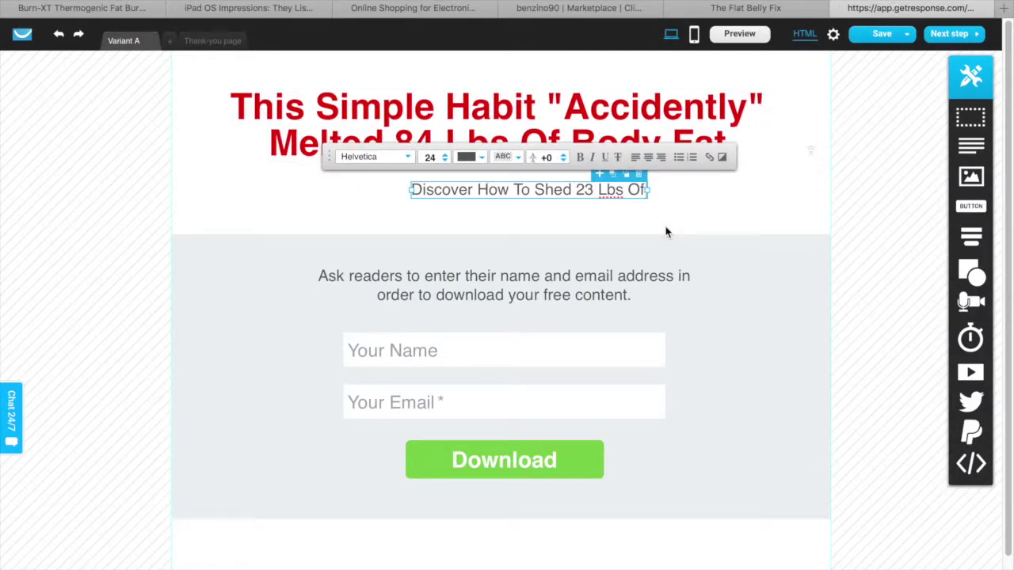
pyautogui.press('BackSpace')
pyautogui.press('BackSpace')
pyautogui.press('BackSpace')
pyautogui.press('BackSpace')
pyautogui.press('BackSpace')
pyautogui.write('Pounds ')
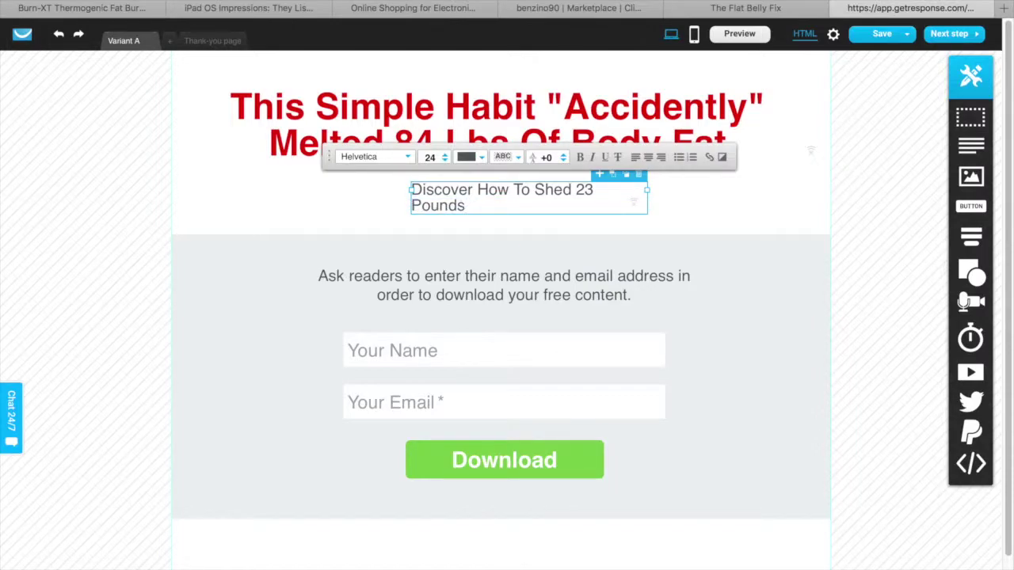
pyautogui.write('Of Unwanted')
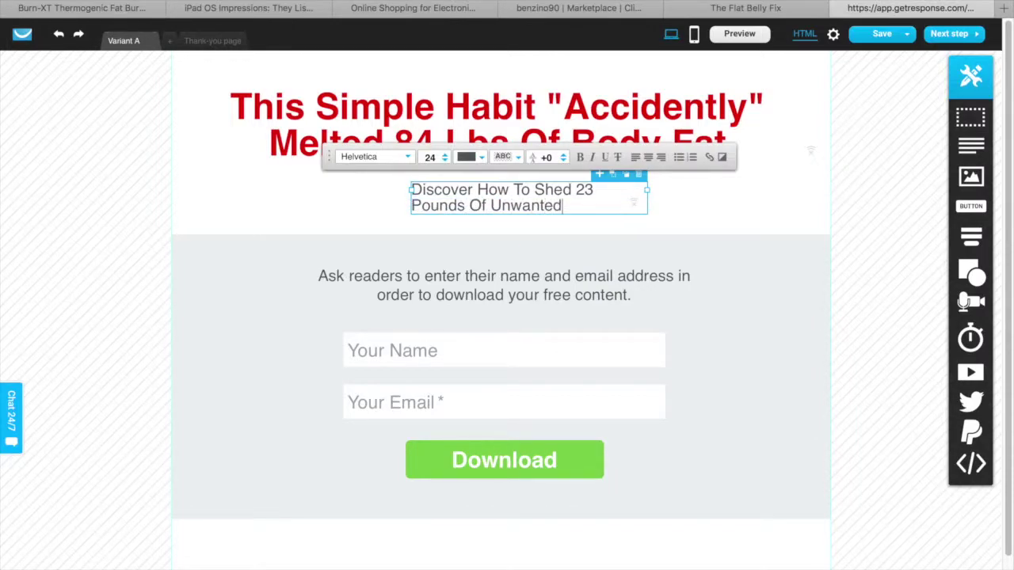
pyautogui.write(' Fat')
pyautogui.click(744, 9)
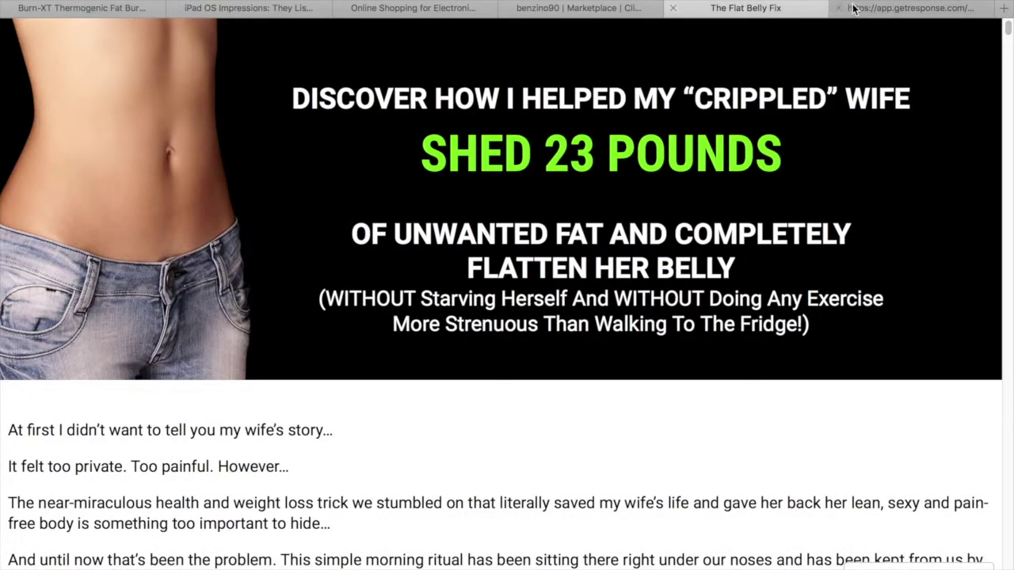
pyautogui.click(893, 8)
# Make the subheading text black and enlarge it to font size 29
pyautogui.click(469, 157)
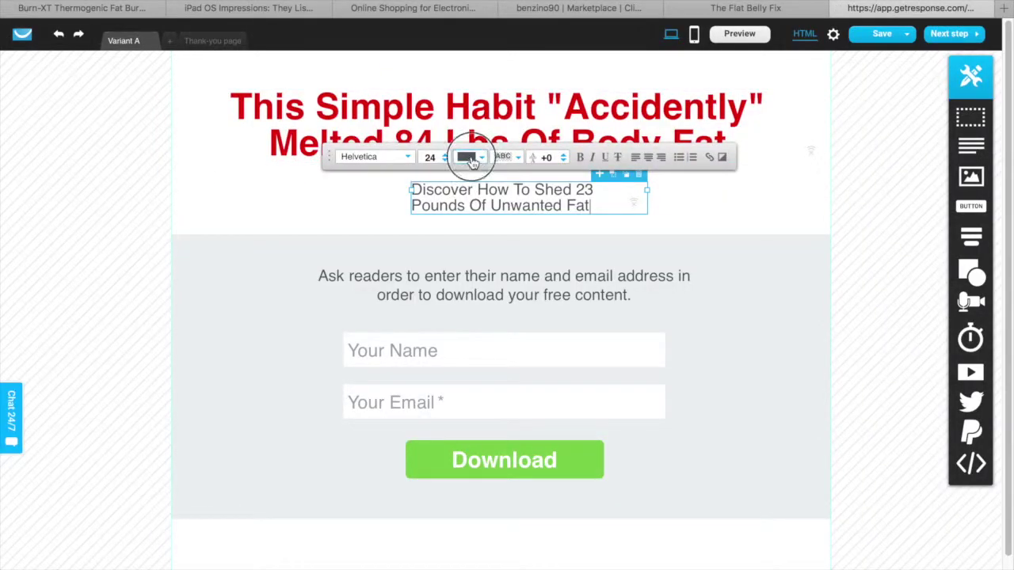
pyautogui.moveTo(136, 152); pyautogui.dragTo(119, 201)
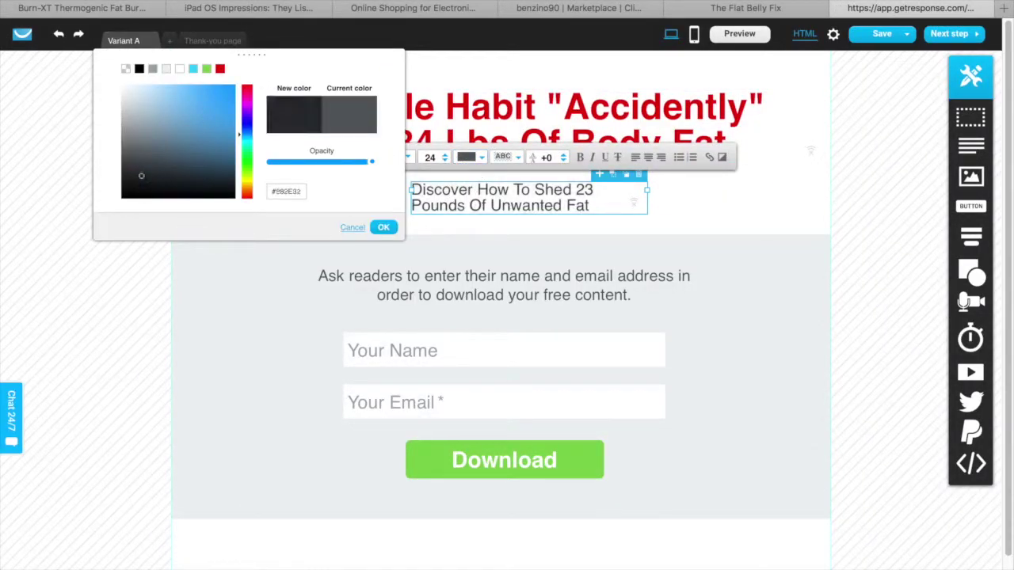
pyautogui.click(384, 227)
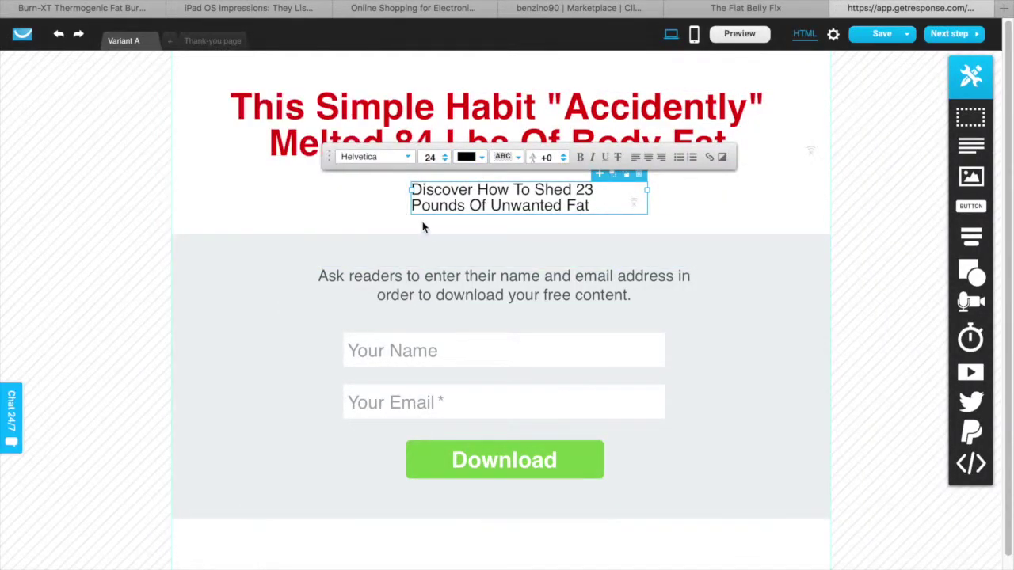
pyautogui.click(445, 158)
pyautogui.click(445, 157)
pyautogui.click(445, 158)
pyautogui.click(445, 157)
pyautogui.click(445, 157)
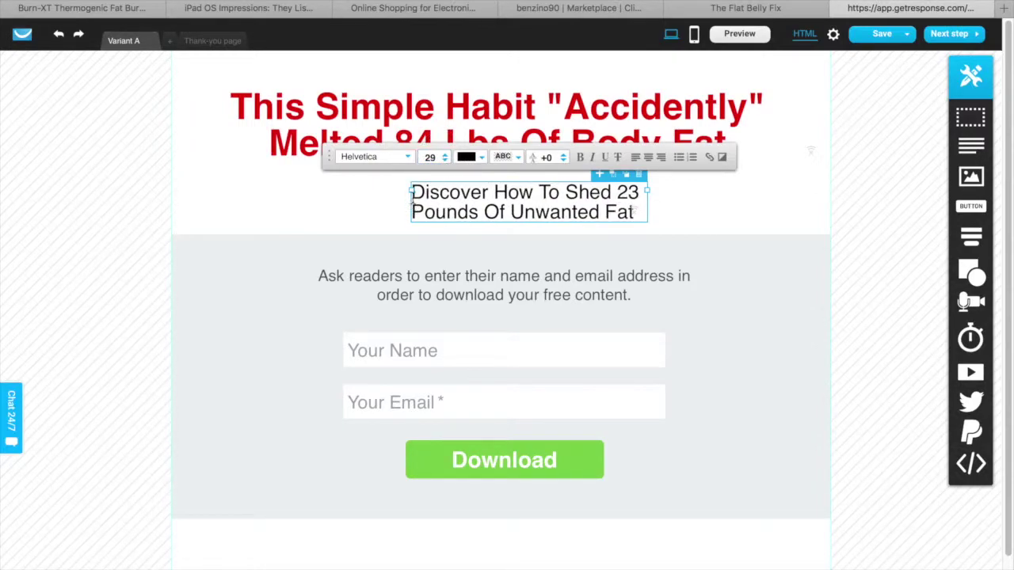
# Widen the subheading box on both sides and position it under the headline
pyautogui.moveTo(412, 190); pyautogui.dragTo(347, 193)
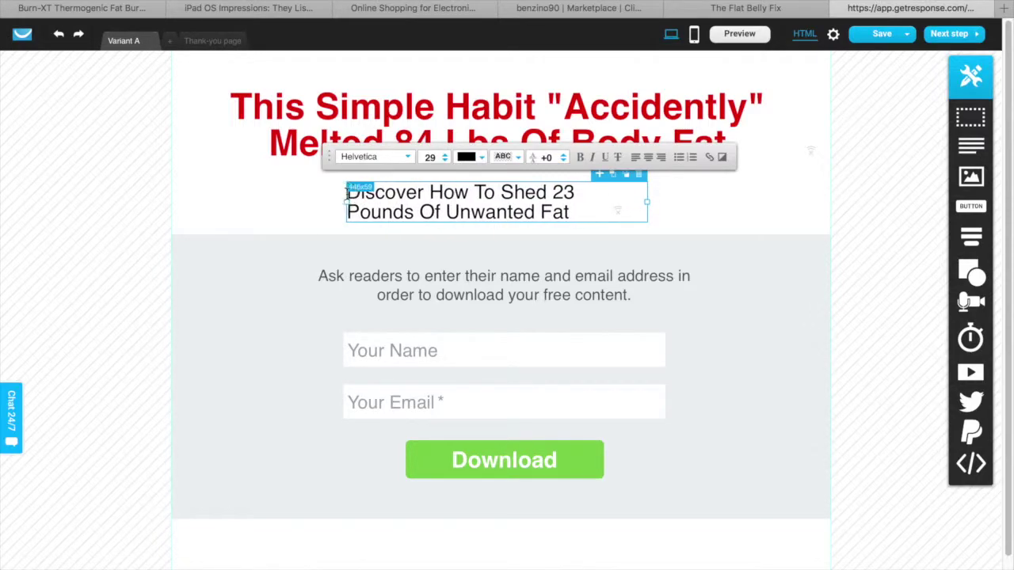
pyautogui.moveTo(647, 203); pyautogui.dragTo(728, 208)
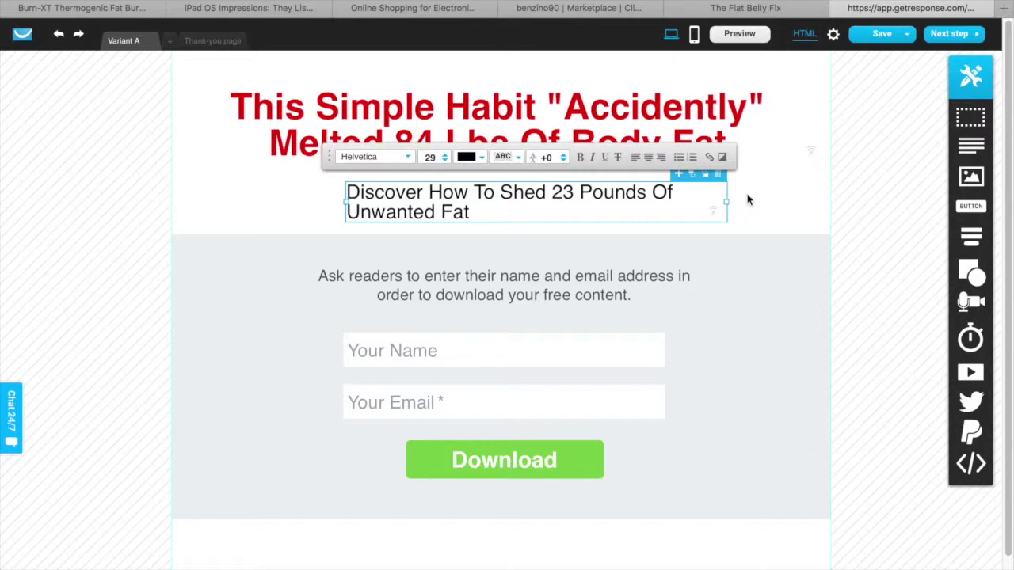
pyautogui.click(749, 198)
pyautogui.moveTo(494, 197); pyautogui.dragTo(458, 180)
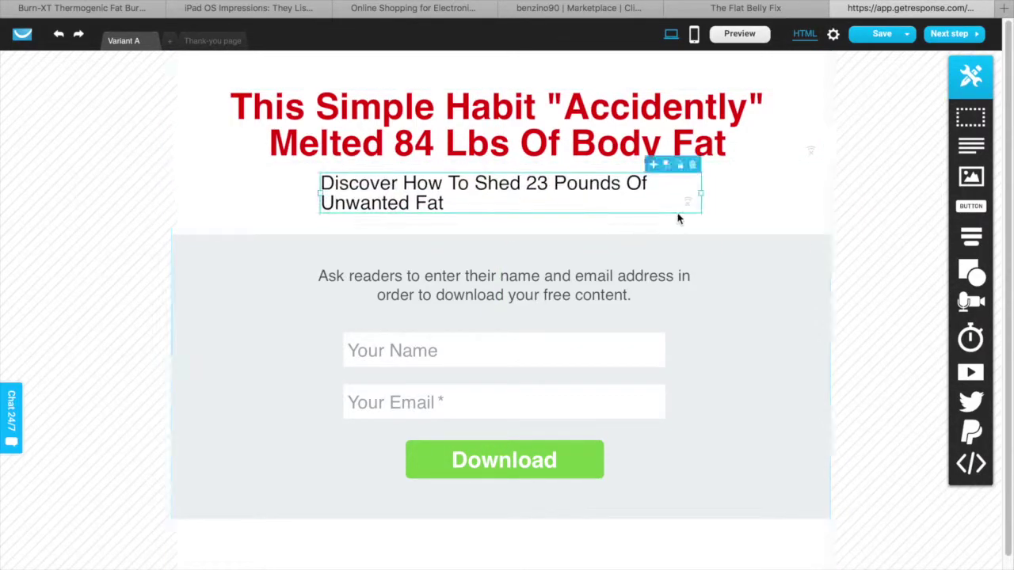
pyautogui.moveTo(701, 195); pyautogui.dragTo(781, 198)
pyautogui.moveTo(521, 181); pyautogui.dragTo(491, 189)
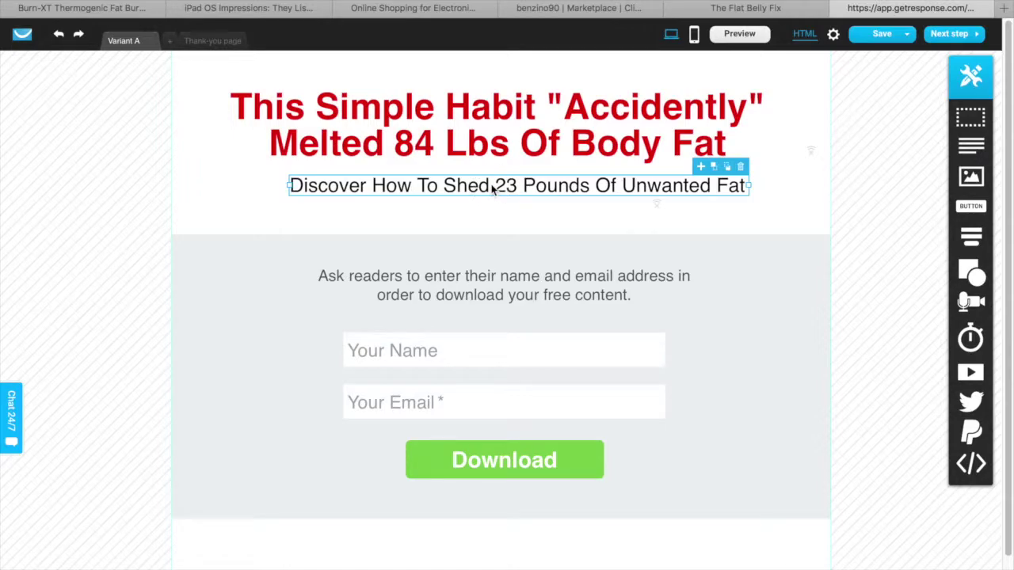
# Bold the subtitle, stretch it onto one line and centre it beneath the headline
pyautogui.doubleClick(729, 194)
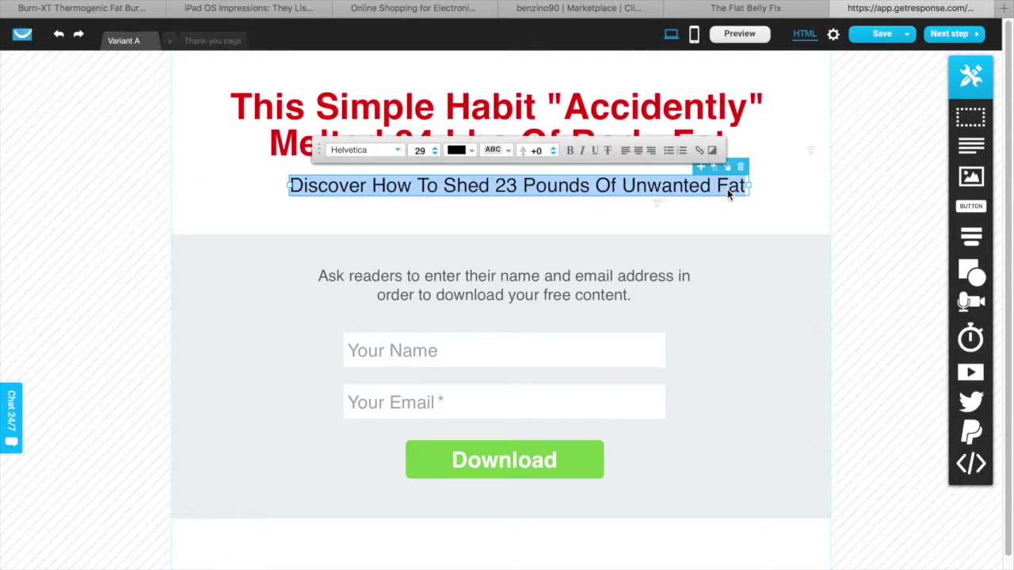
pyautogui.click(570, 152)
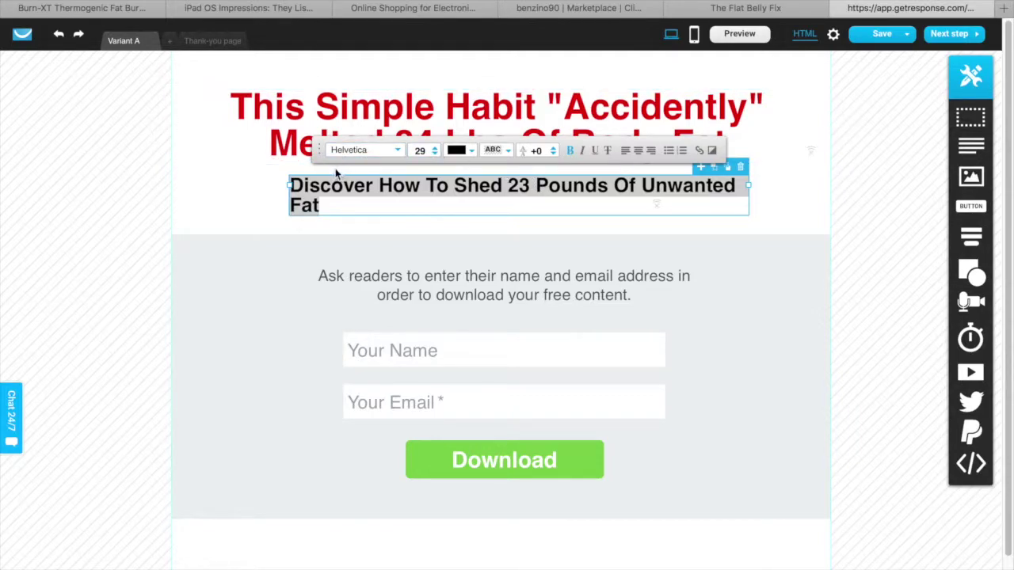
pyautogui.moveTo(288, 186); pyautogui.dragTo(246, 184)
pyautogui.click(507, 191)
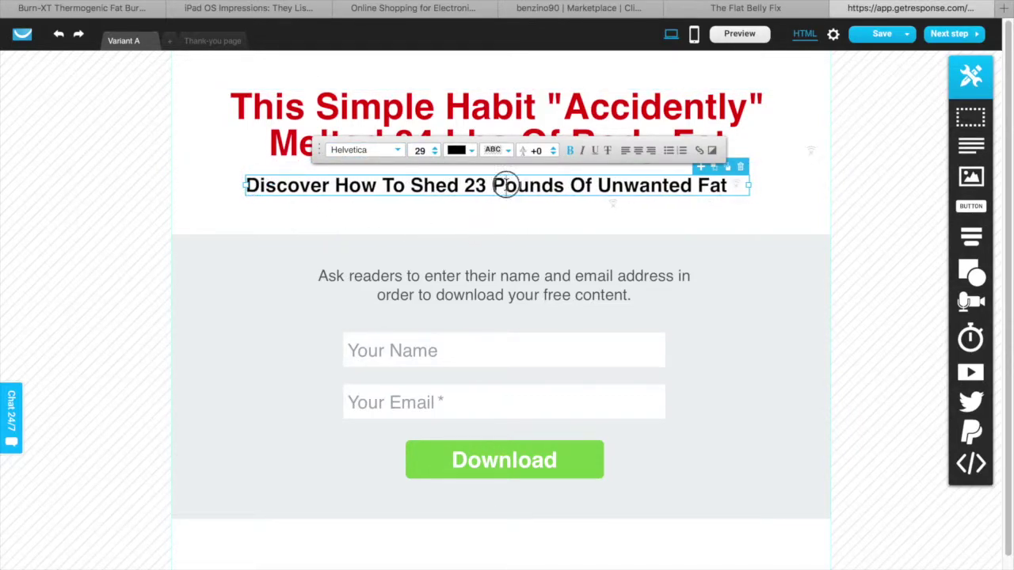
pyautogui.click(521, 189)
pyautogui.moveTo(521, 190); pyautogui.dragTo(523, 200)
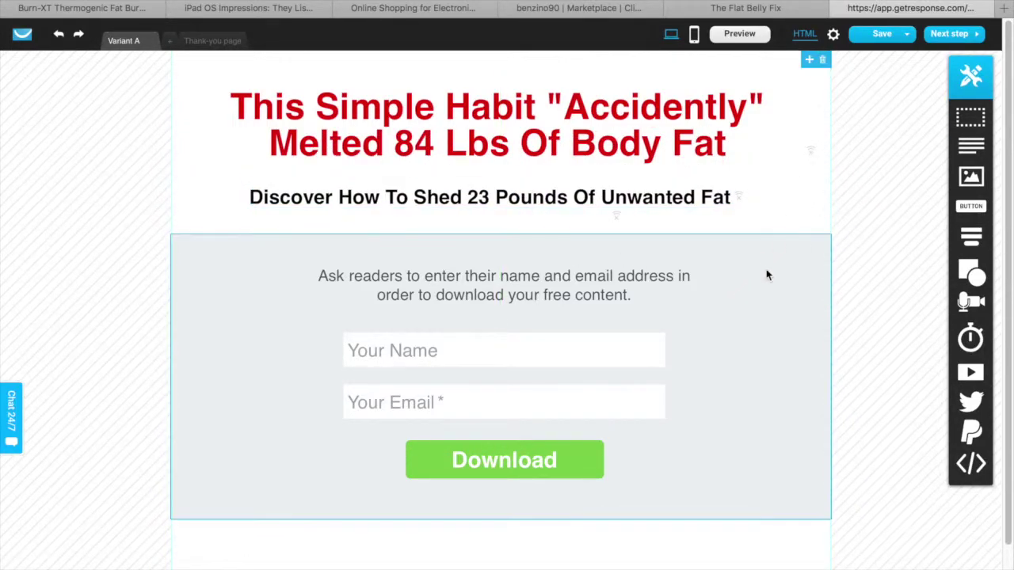
pyautogui.click(766, 281)
pyautogui.click(777, 277)
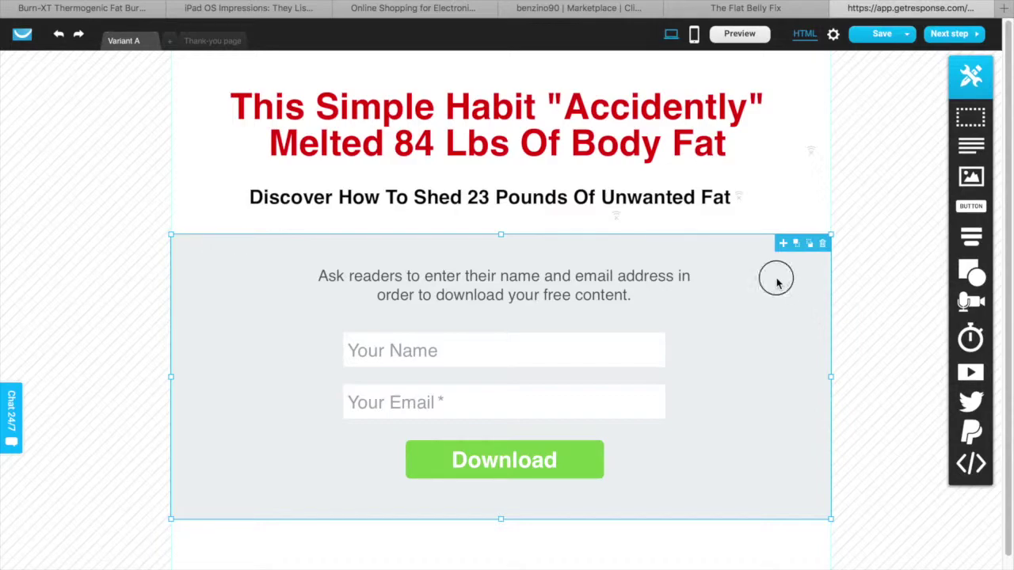
# Choose the white Solid color swatch for the sign-up form section's background
pyautogui.click(476, 210)
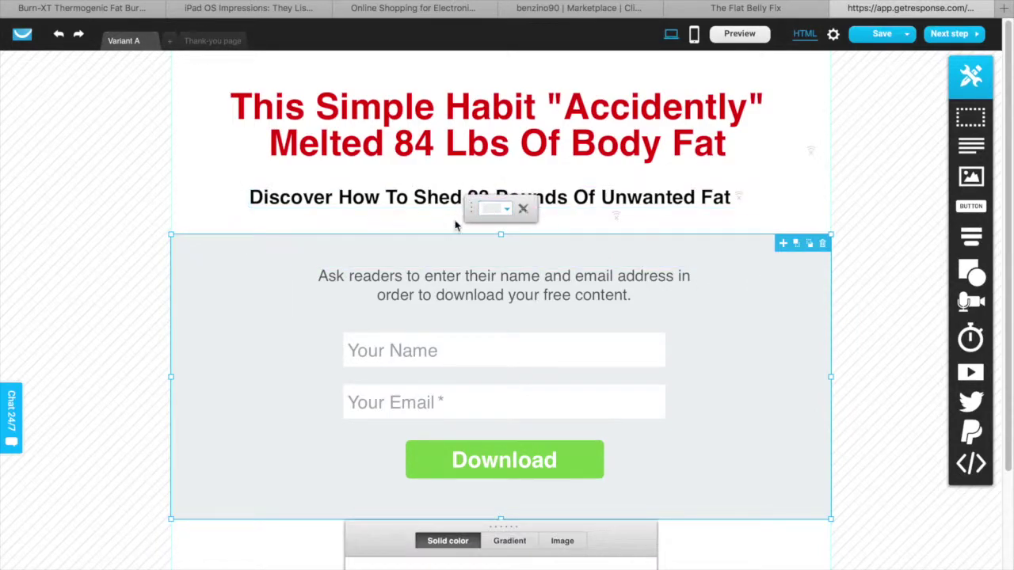
pyautogui.scroll(-2, 479, 380)
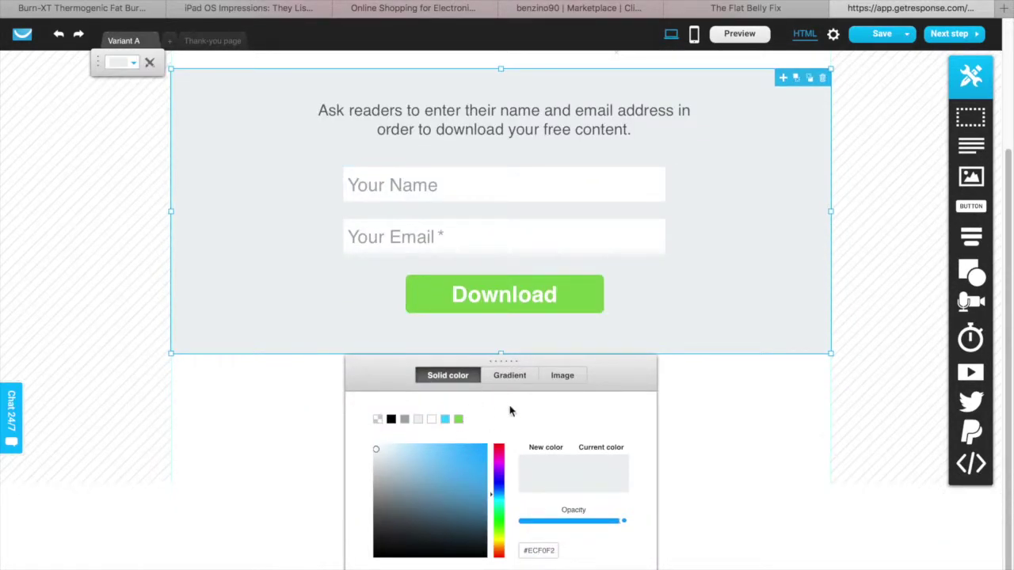
pyautogui.click(431, 419)
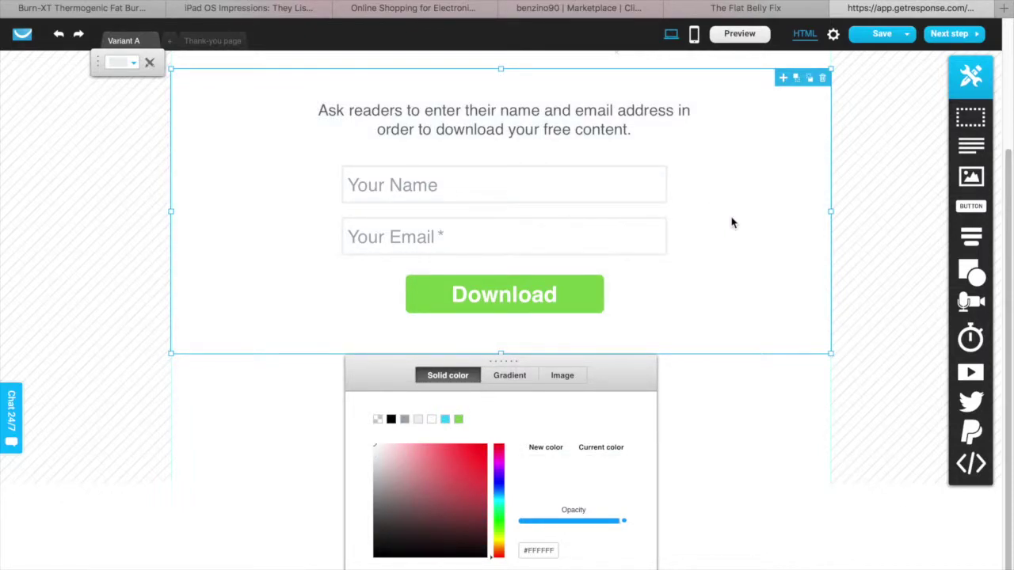
pyautogui.scroll(3, 629, 441)
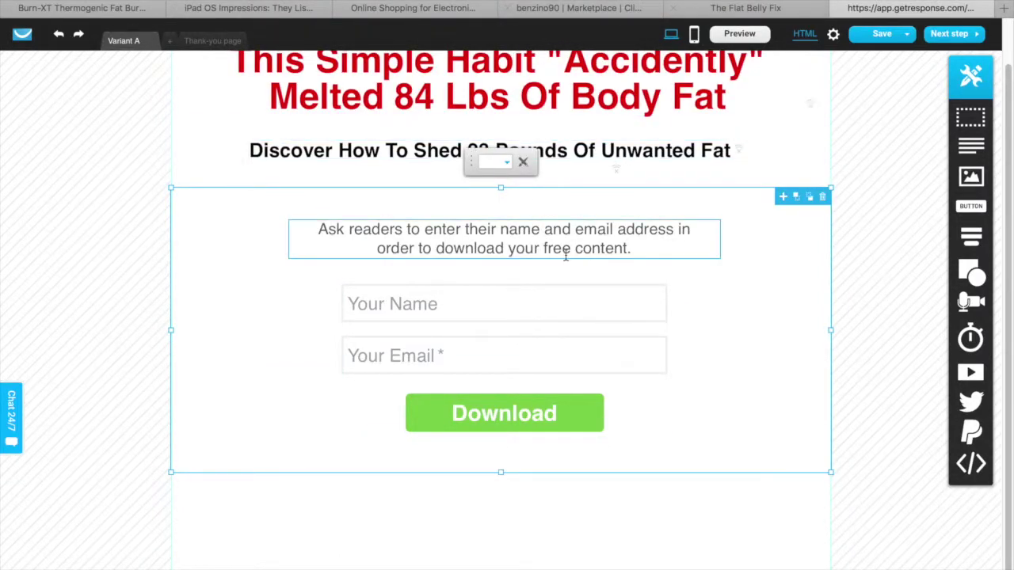
pyautogui.scroll(1, 576, 250)
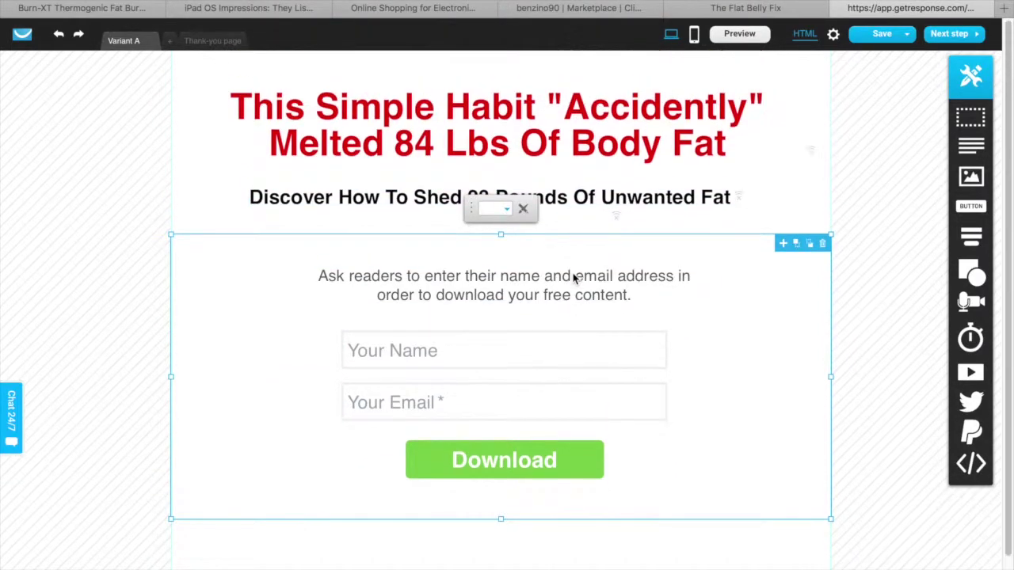
pyautogui.scroll(-1, 573, 274)
pyautogui.scroll(1, 573, 277)
# Replace the form's intro paragraph with 'Enter In Your Email To Learn The Secret'
pyautogui.click(567, 277)
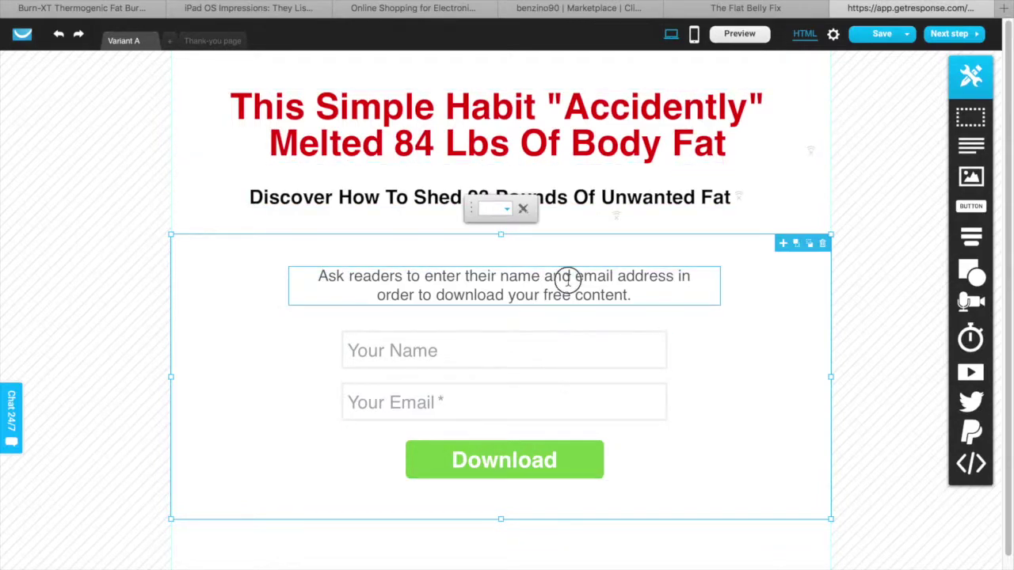
pyautogui.doubleClick(567, 277)
pyautogui.press('Left')
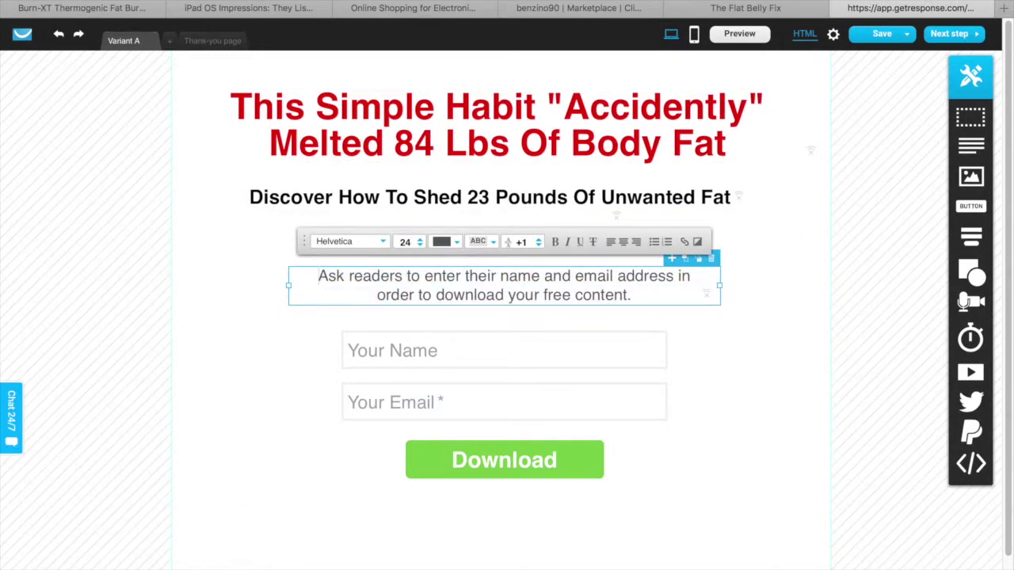
pyautogui.moveTo(317, 276); pyautogui.dragTo(599, 305)
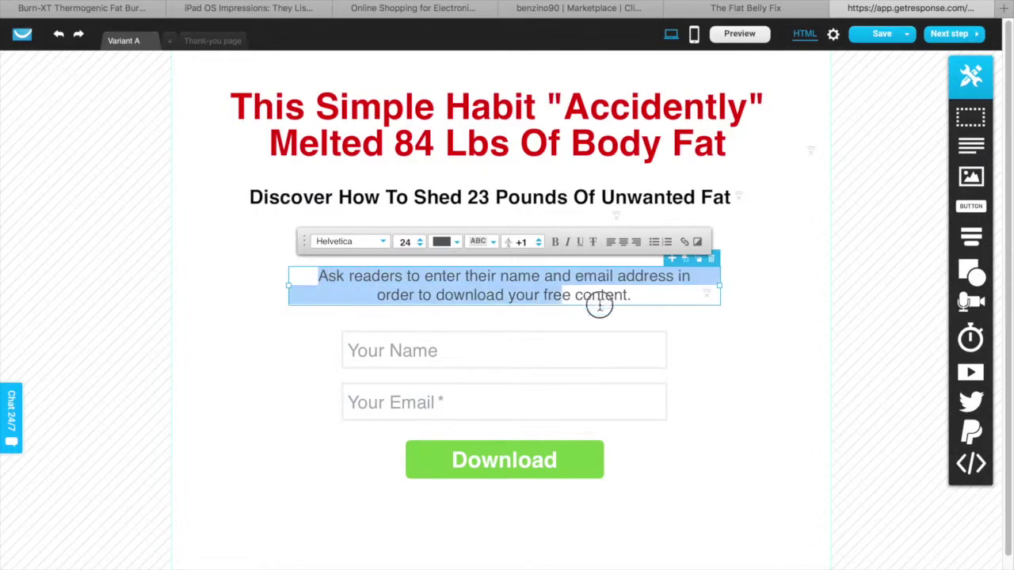
pyautogui.write('Enter In Your Email')
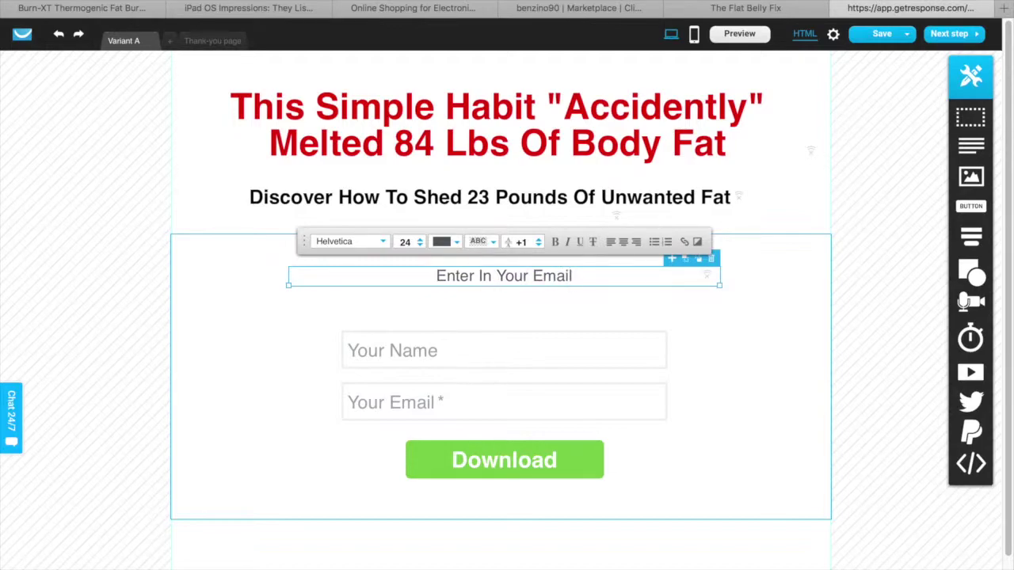
pyautogui.write(' To Learn ')
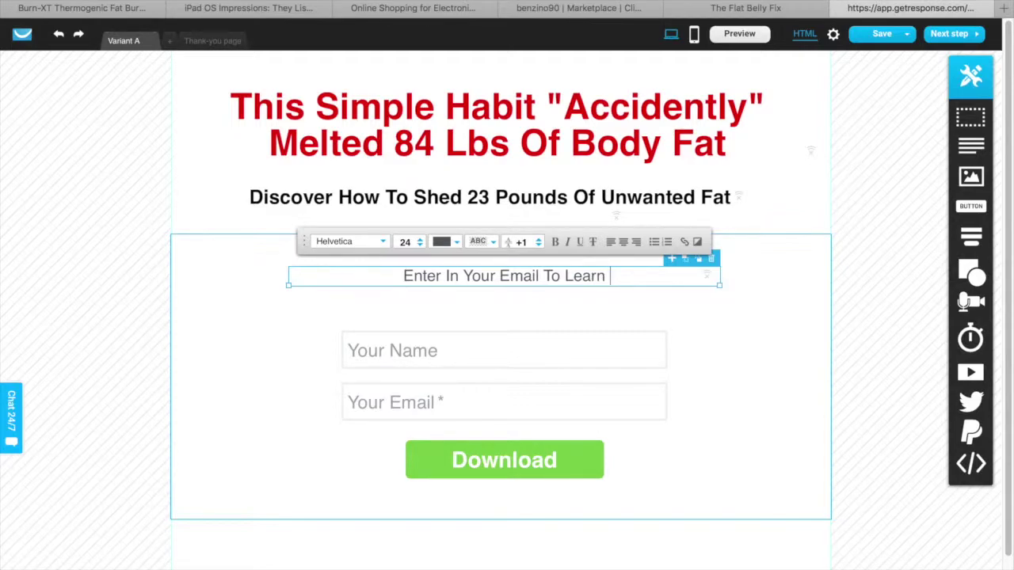
pyautogui.write('The ')
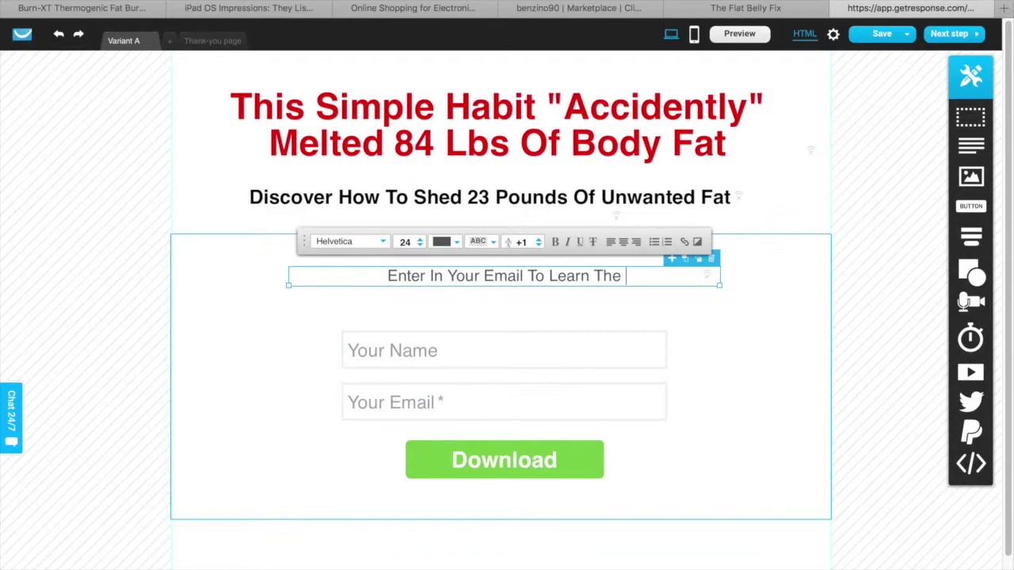
pyautogui.write('Secret')
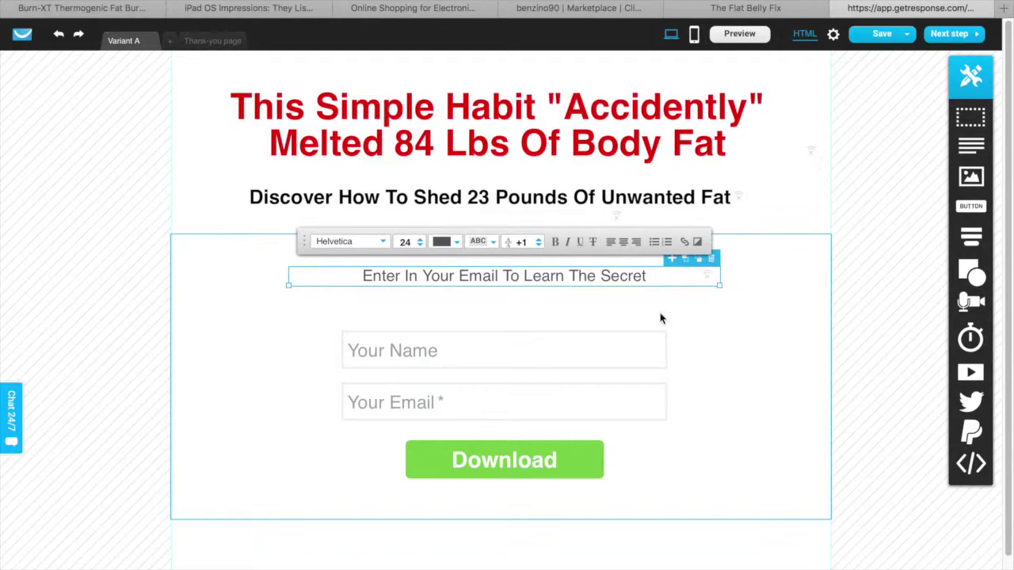
# Make the new intro line black (#000000) and bold
pyautogui.moveTo(652, 274); pyautogui.dragTo(333, 264)
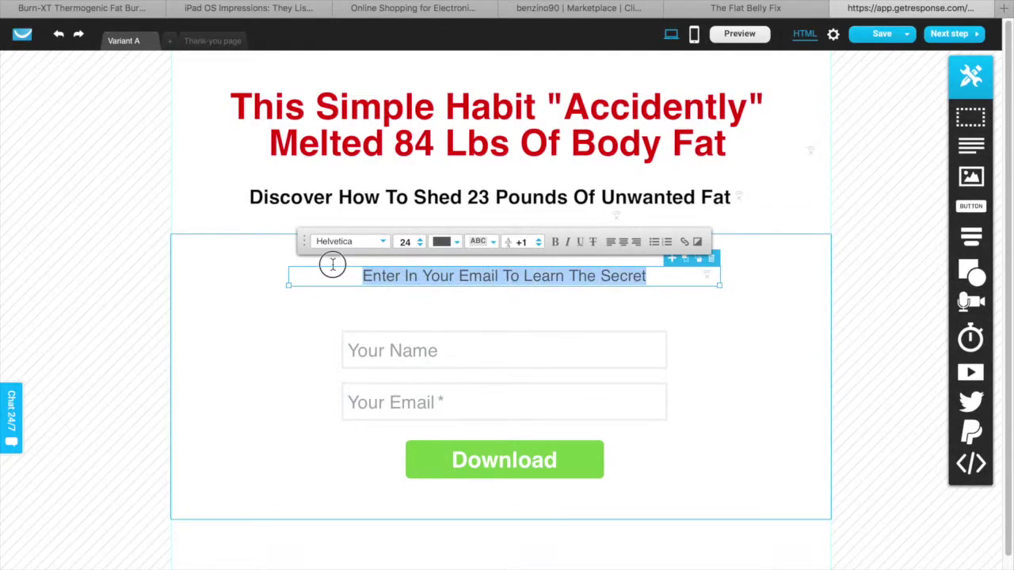
pyautogui.click(442, 242)
pyautogui.click(378, 212)
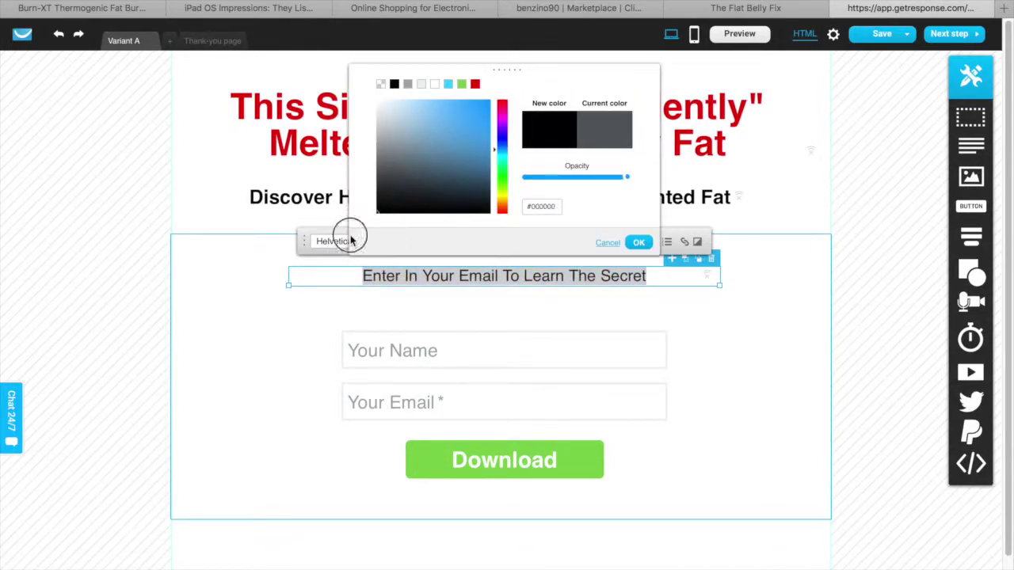
pyautogui.click(638, 242)
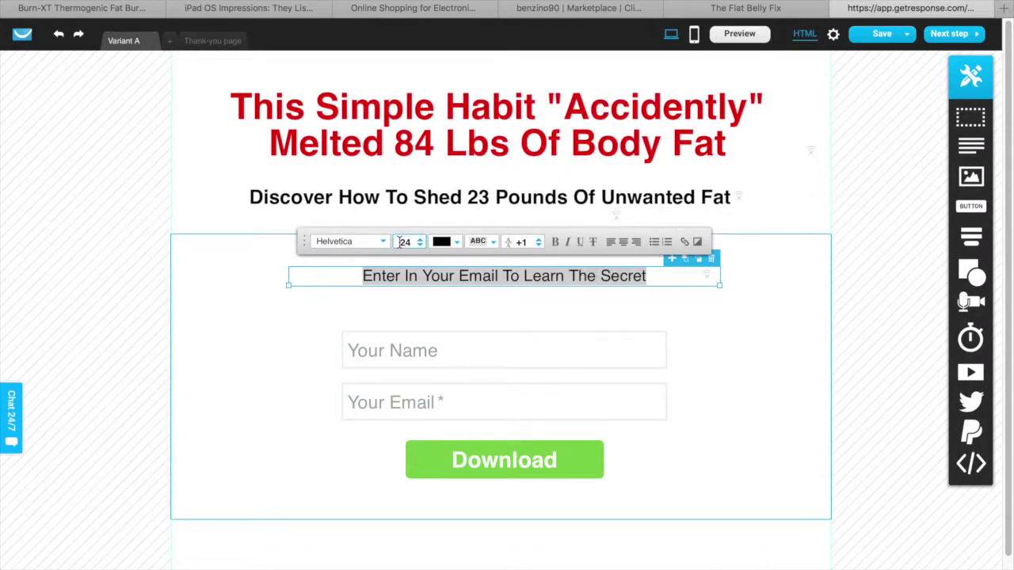
pyautogui.click(555, 242)
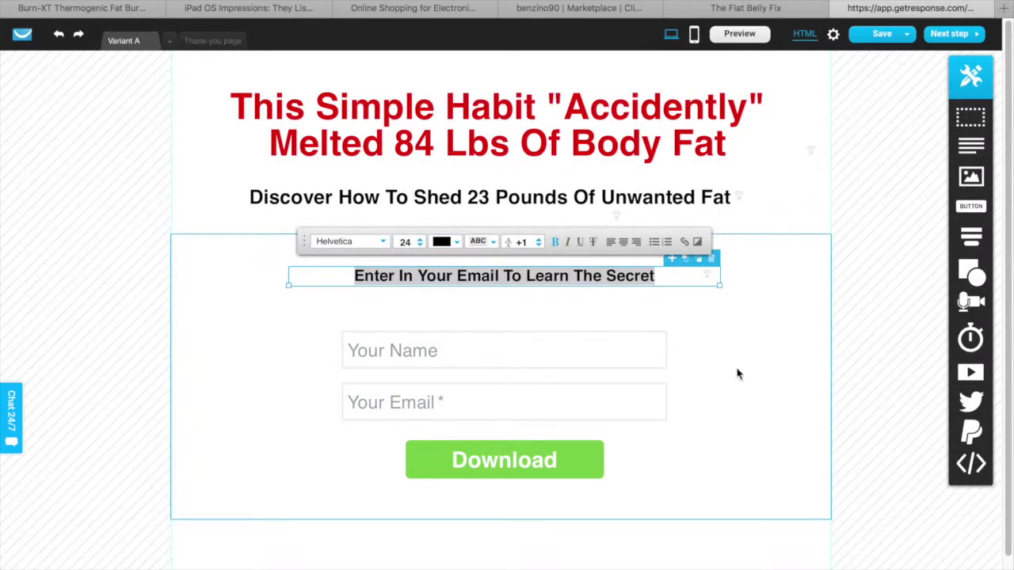
pyautogui.click(732, 366)
pyautogui.click(643, 279)
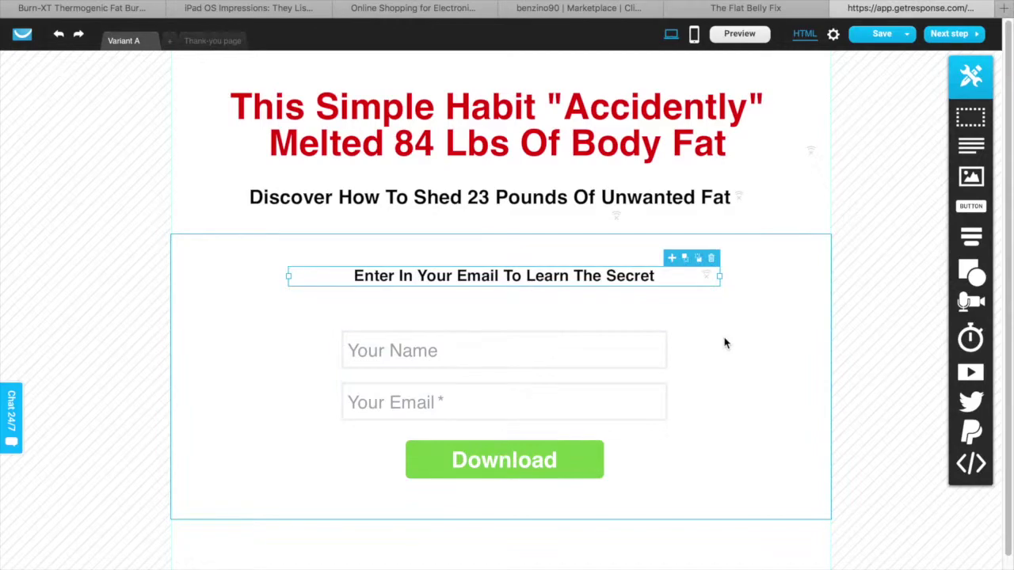
pyautogui.click(787, 179)
pyautogui.scroll(-2, 738, 280)
pyautogui.scroll(2, 737, 284)
pyautogui.scroll(-2, 763, 299)
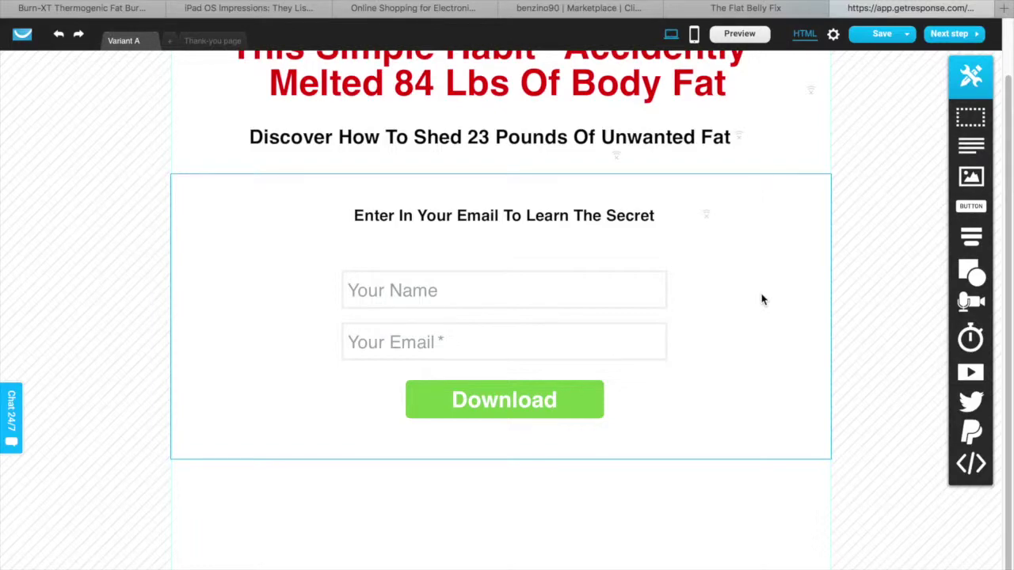
pyautogui.scroll(2, 763, 299)
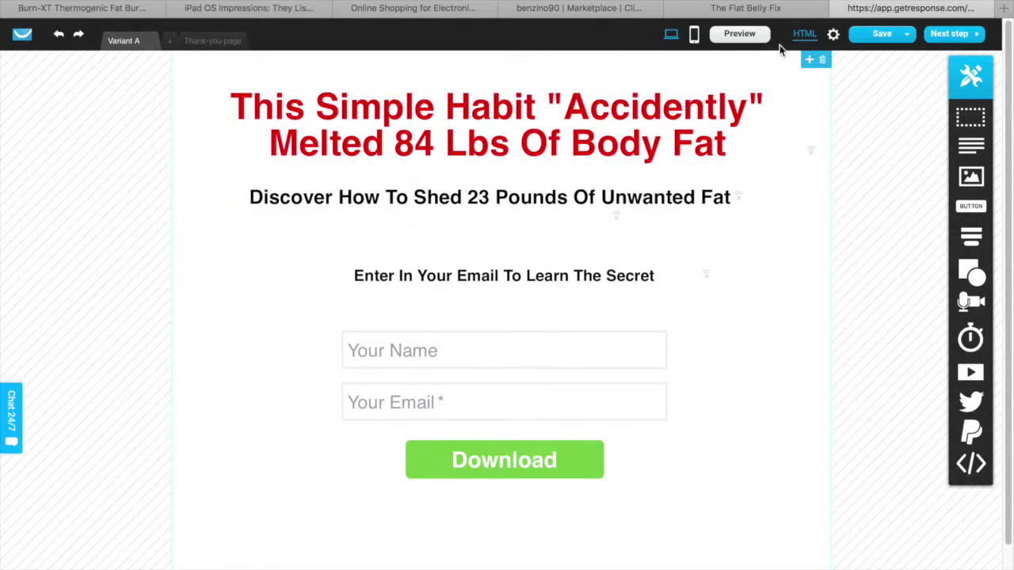
pyautogui.click(773, 9)
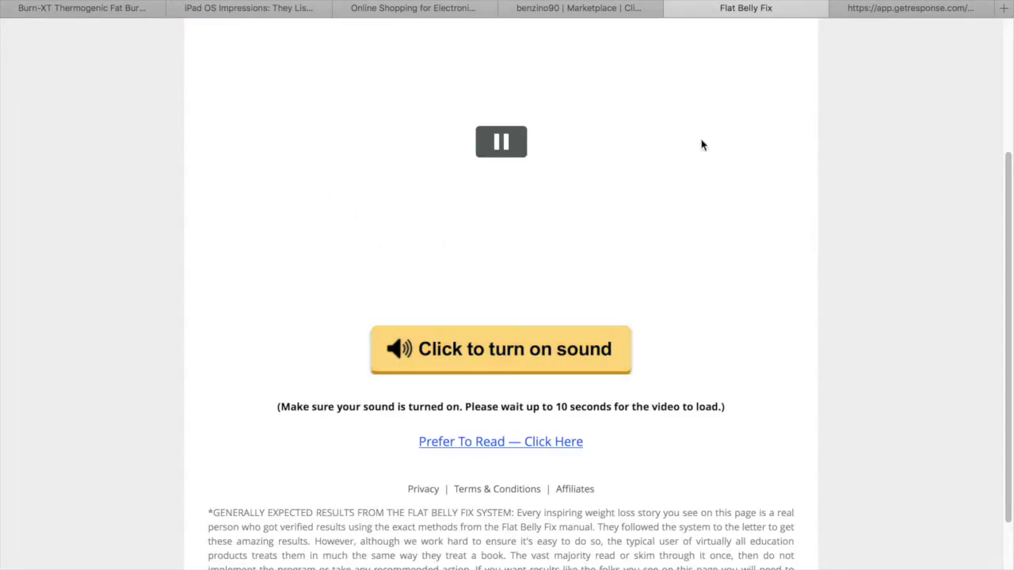
pyautogui.scroll(3, 758, 248)
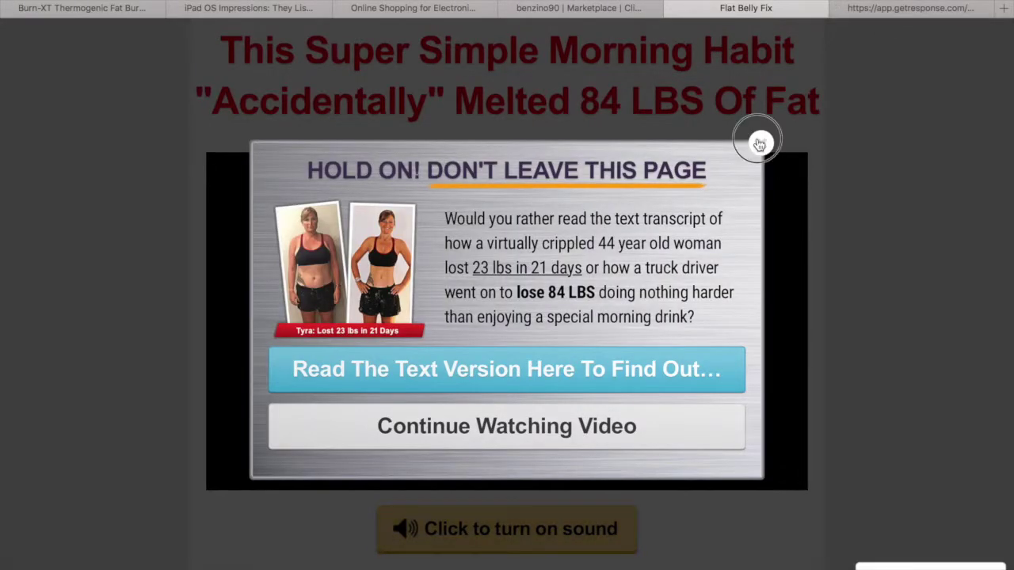
pyautogui.click(760, 143)
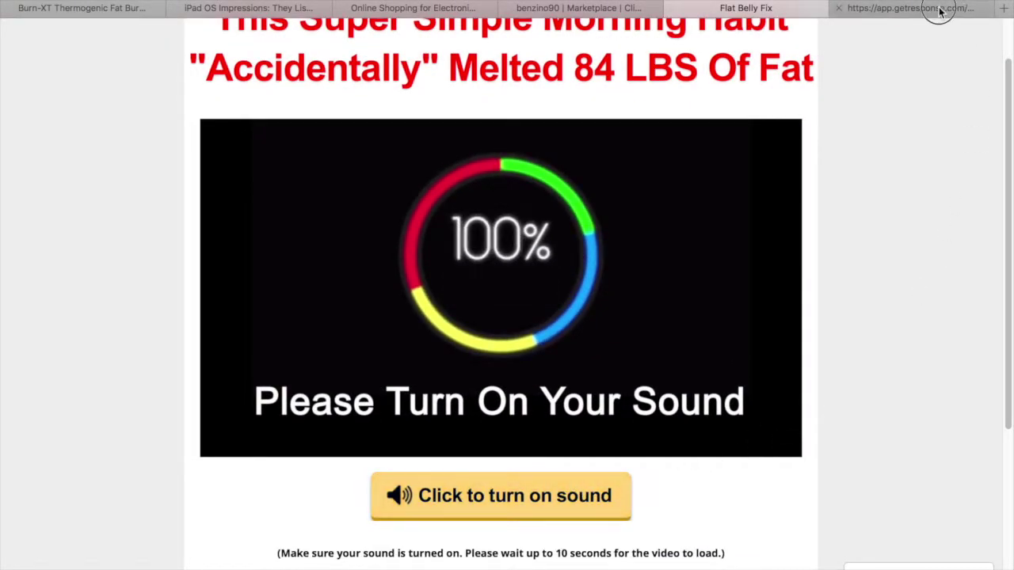
pyautogui.click(935, 10)
pyautogui.scroll(-1, 595, 440)
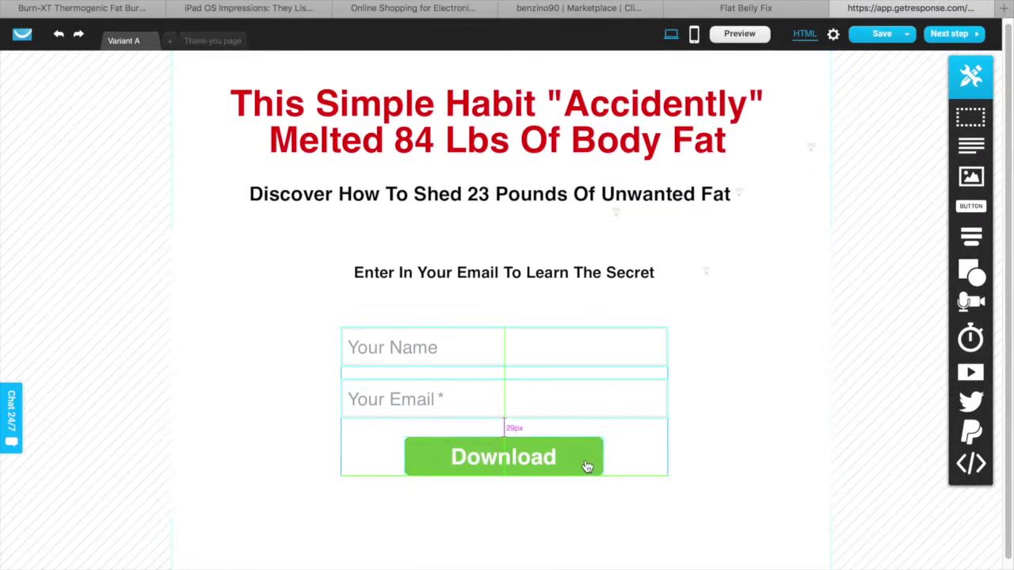
# Recolour the green Download button a bright yellow using the colour picker
pyautogui.click(589, 468)
pyautogui.click(656, 413)
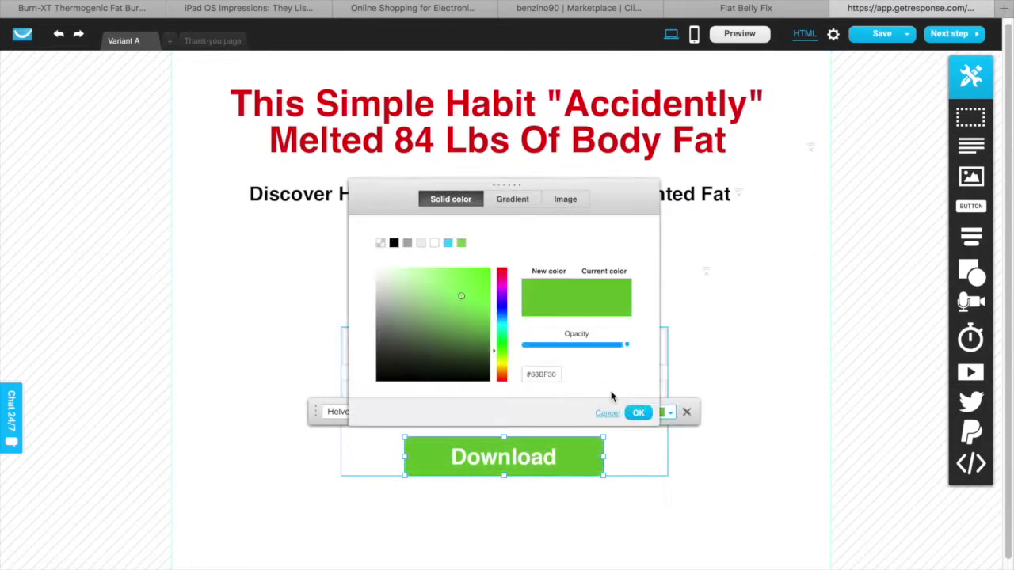
pyautogui.click(501, 368)
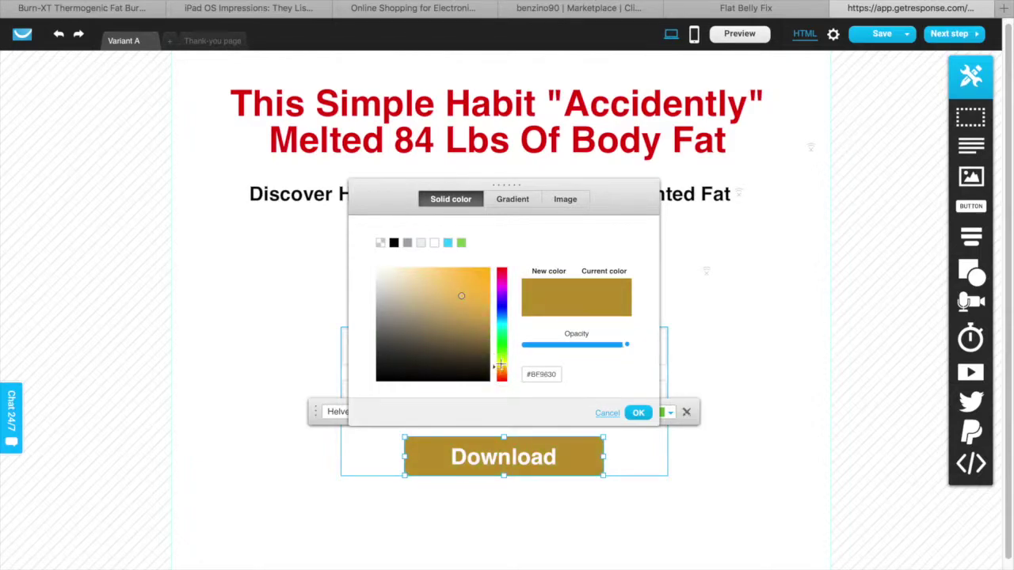
pyautogui.click(479, 274)
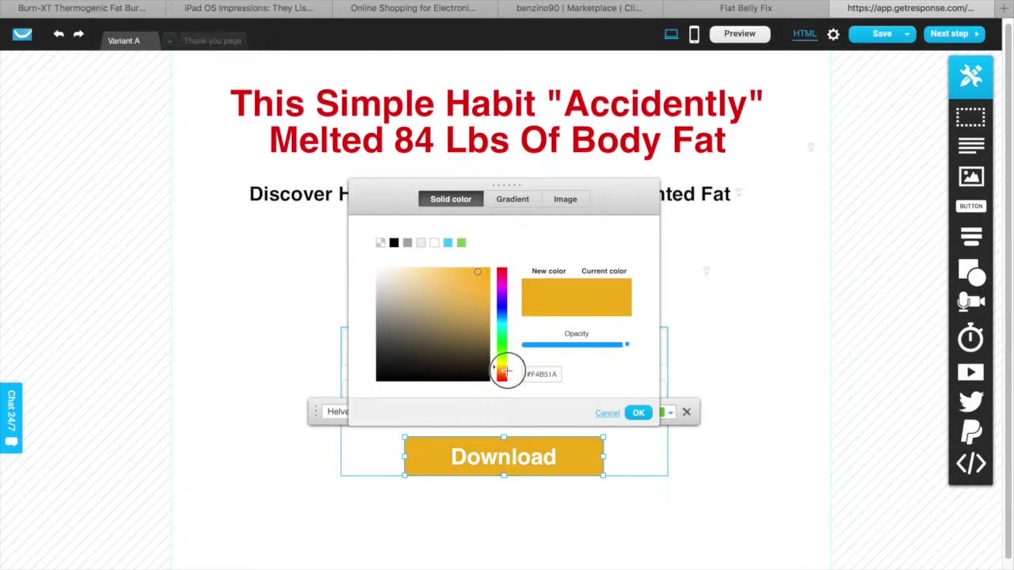
pyautogui.click(504, 363)
pyautogui.moveTo(505, 364); pyautogui.dragTo(504, 364)
pyautogui.moveTo(475, 304)
pyautogui.mouseDown()
pyautogui.moveTo(482, 286)
pyautogui.moveTo(464, 275)
pyautogui.mouseUp()
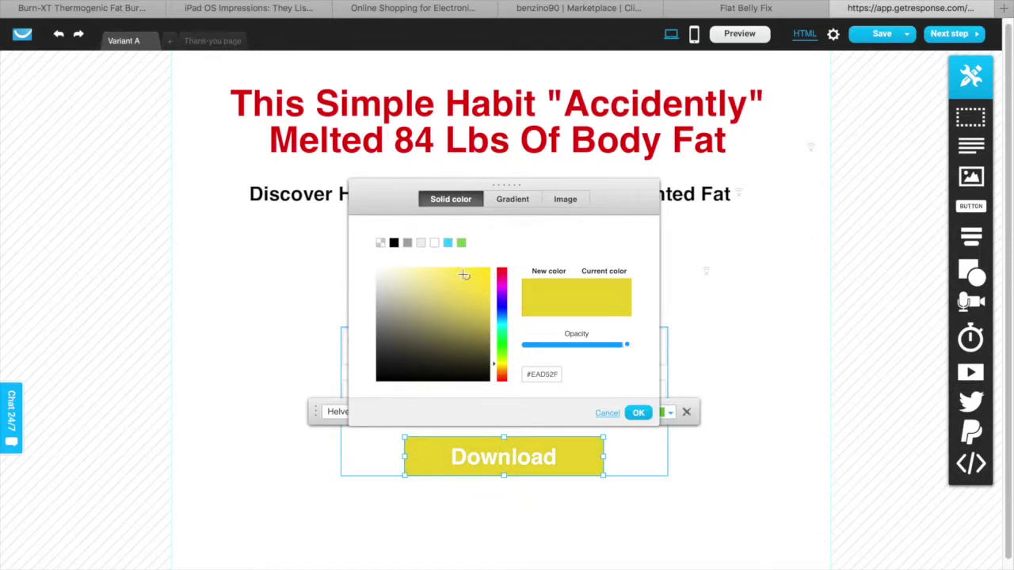
pyautogui.click(639, 413)
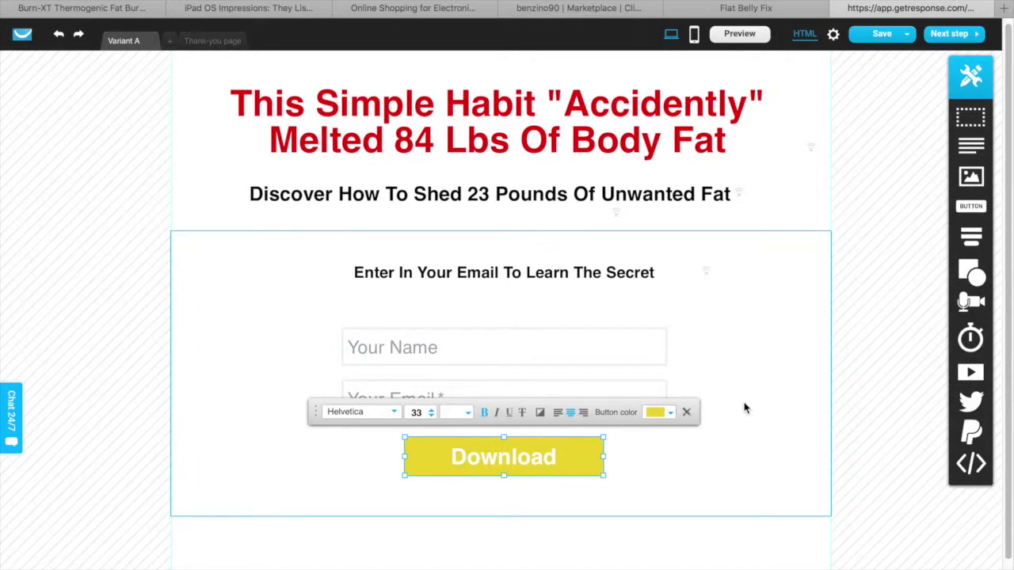
pyautogui.click(854, 172)
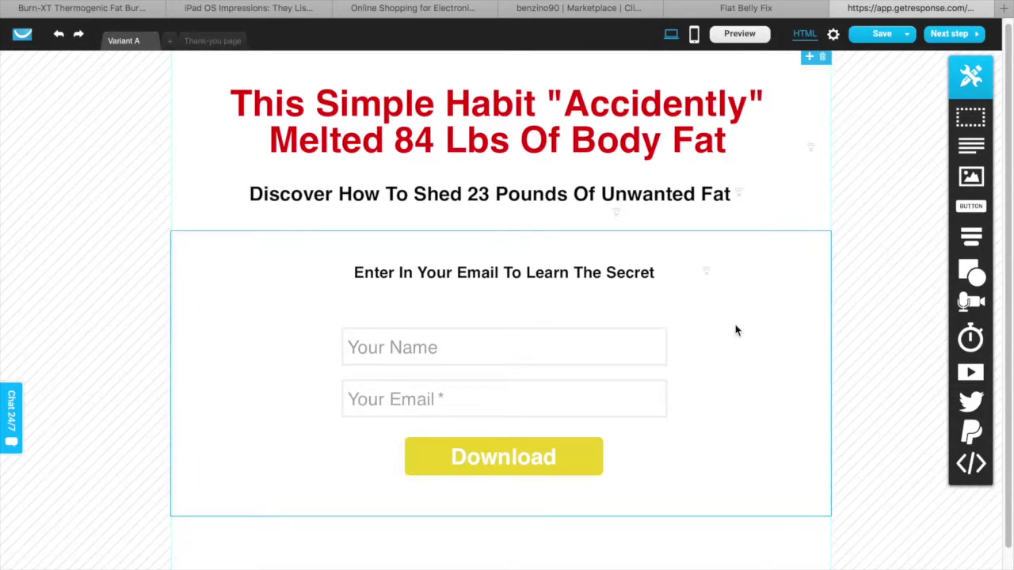
pyautogui.scroll(-2, 735, 330)
pyautogui.scroll(2, 736, 330)
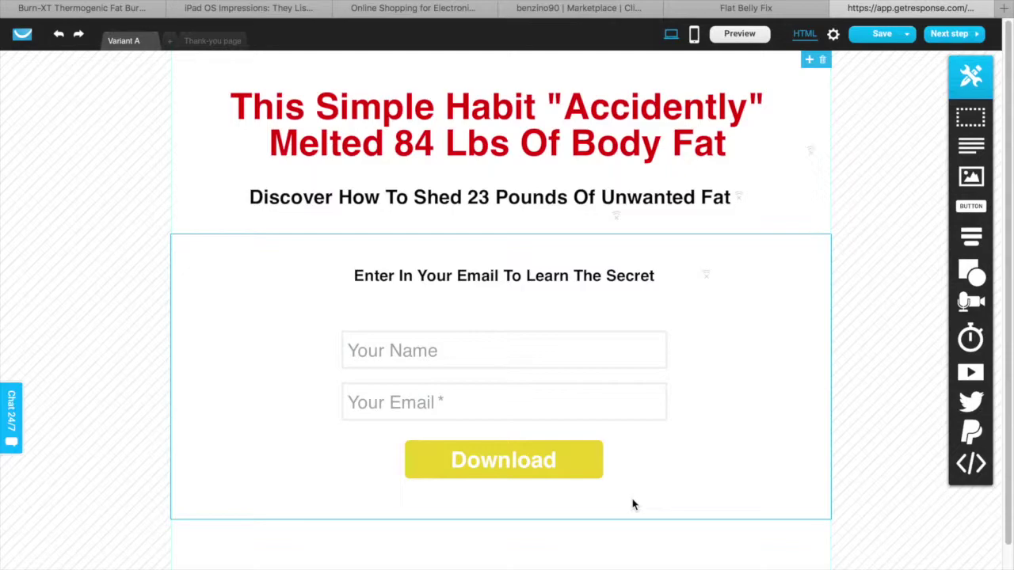
# Change the form button's label from 'Download' to 'Click Here'
pyautogui.doubleClick(538, 463)
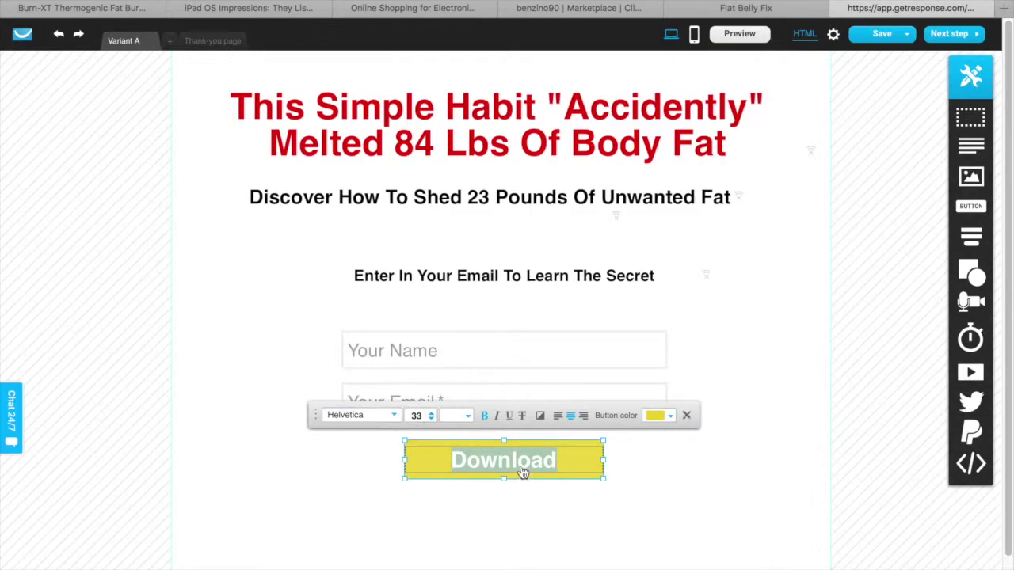
pyautogui.write('Click Here')
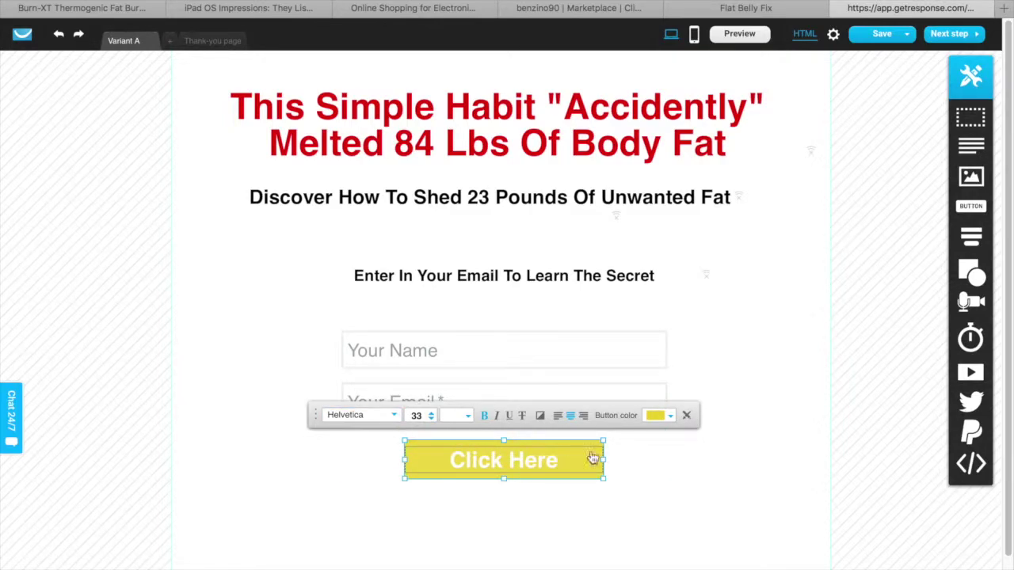
pyautogui.click(705, 469)
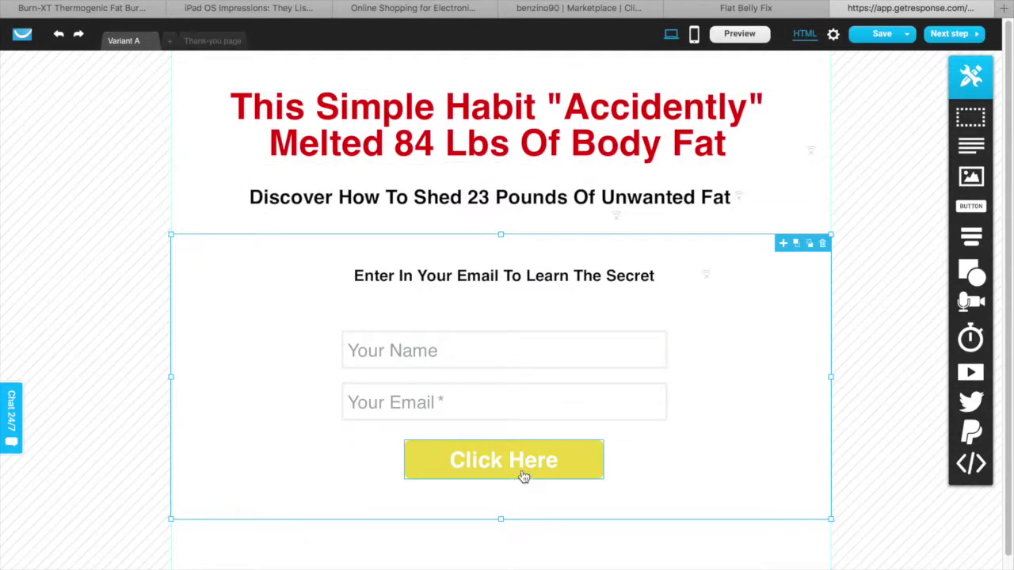
# On the Thank-you page, delete the brand logo and the image block
pyautogui.click(211, 39)
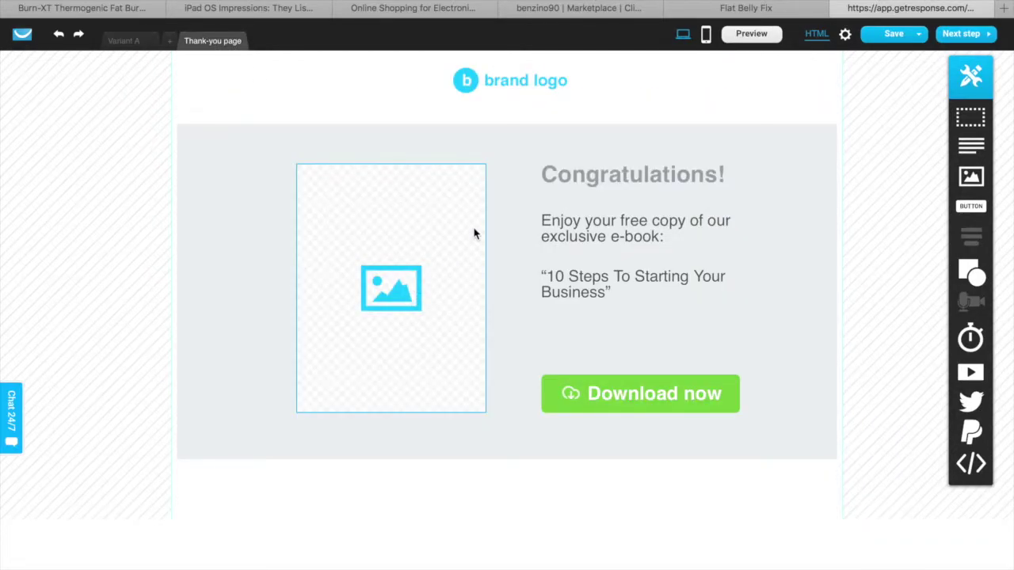
pyautogui.click(559, 78)
pyautogui.press('Escape')
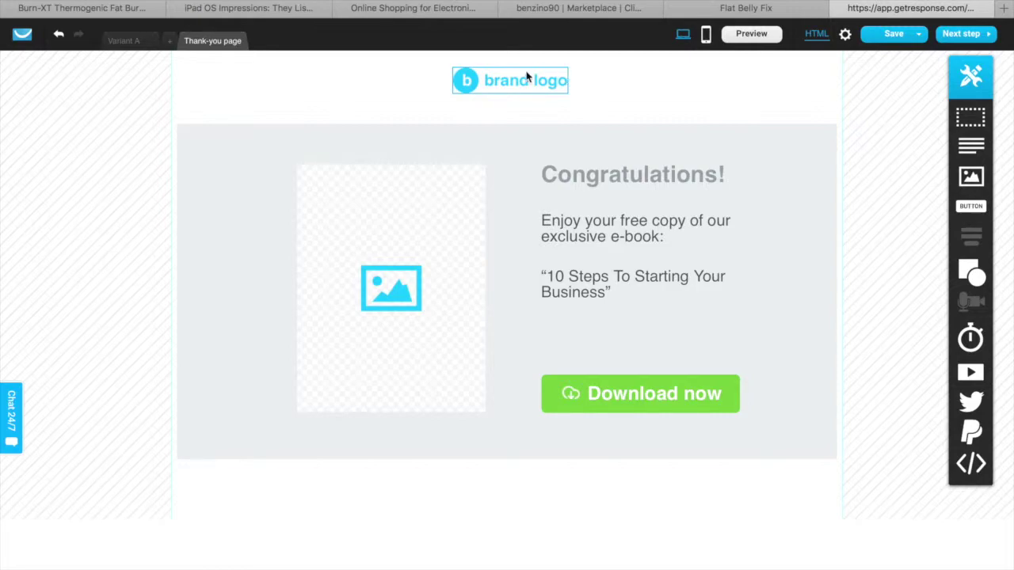
pyautogui.click(534, 81)
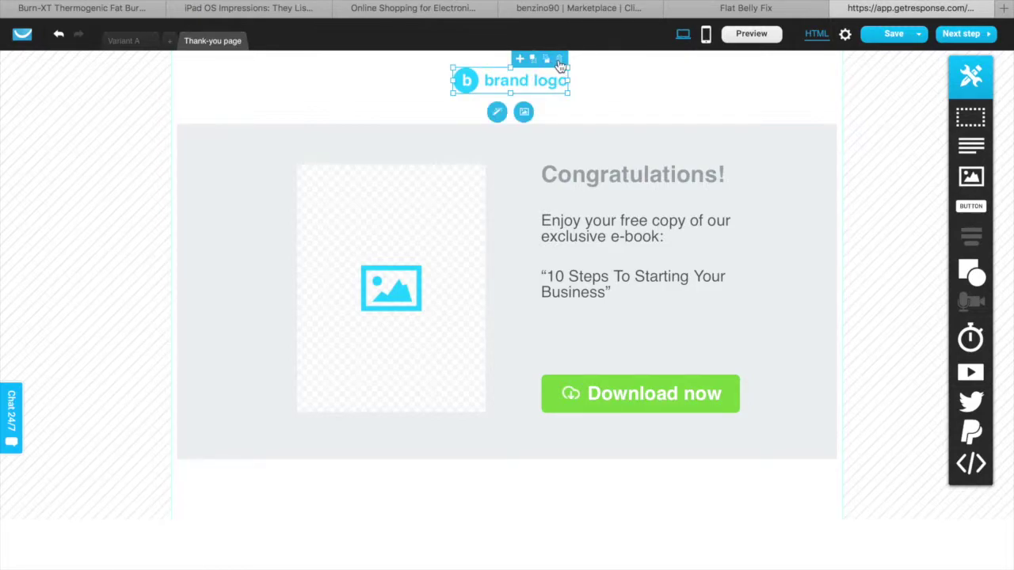
pyautogui.click(559, 62)
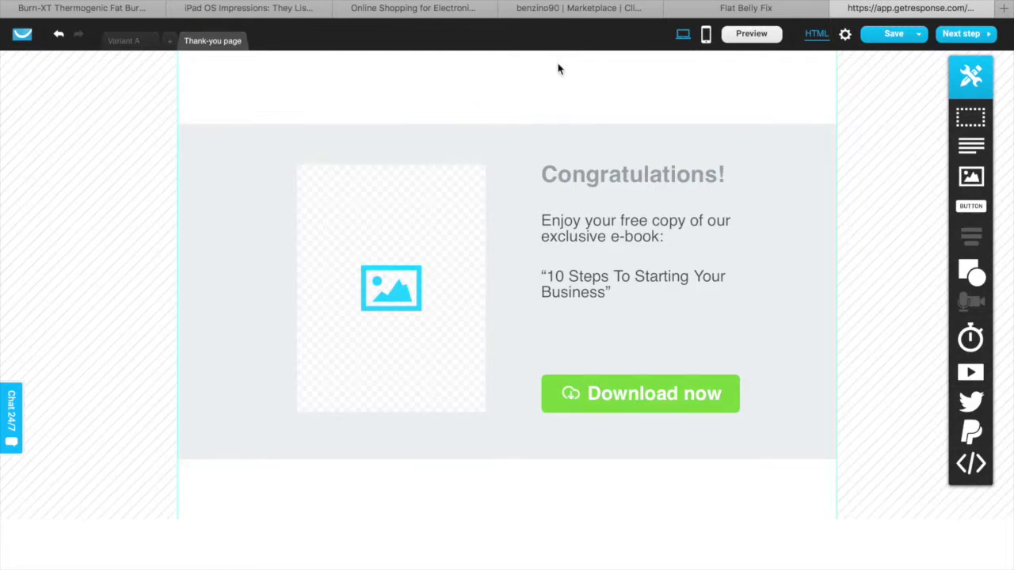
pyautogui.click(472, 200)
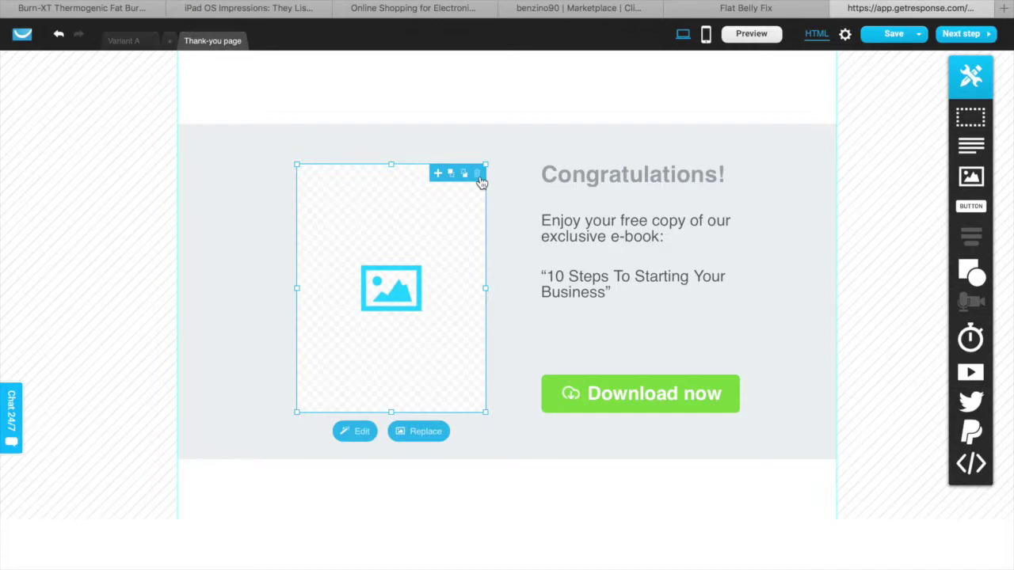
pyautogui.click(479, 176)
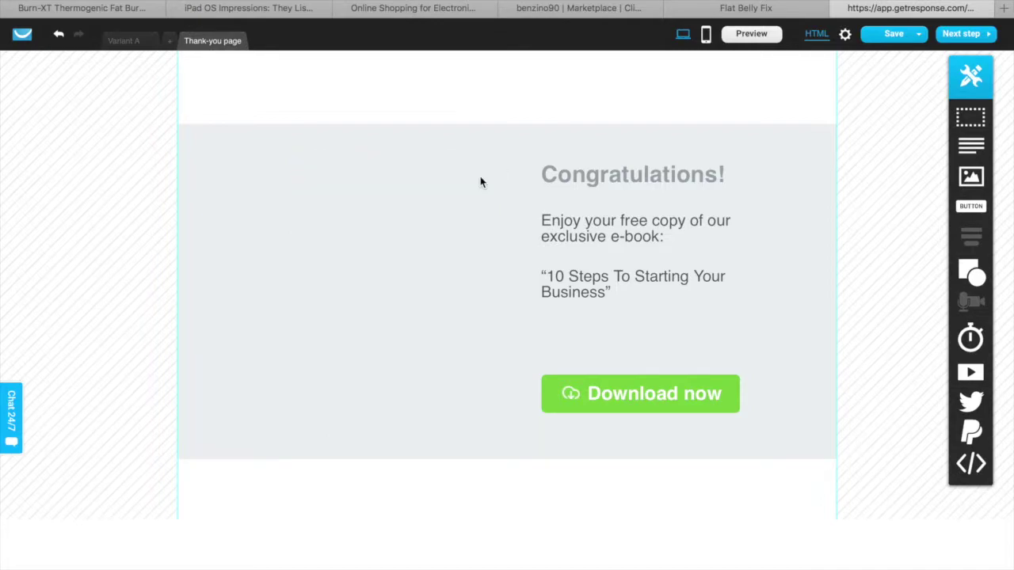
# Move the Congratulations! heading into the left column and colour it red
pyautogui.click(621, 184)
pyautogui.moveTo(622, 184); pyautogui.dragTo(476, 176)
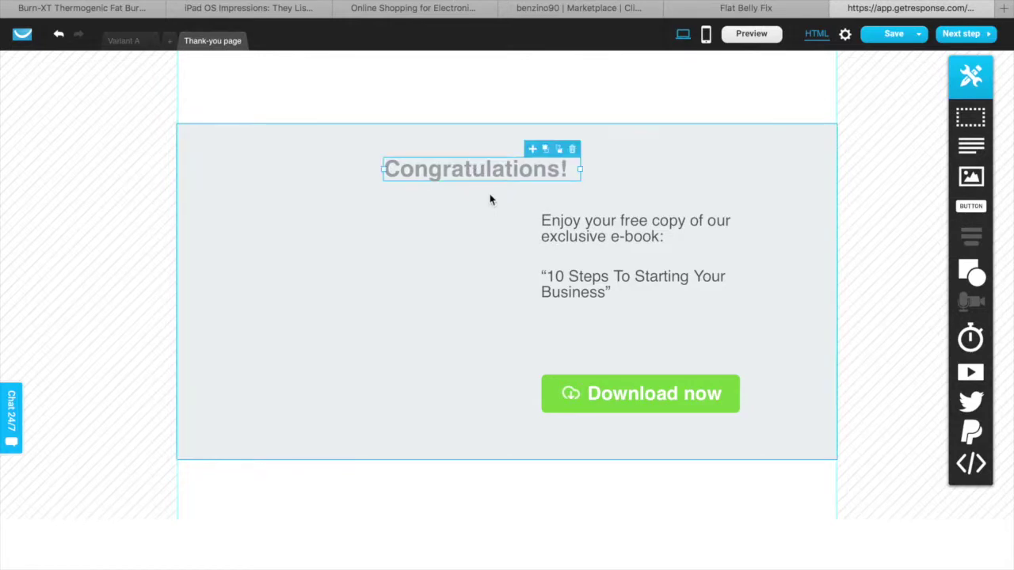
pyautogui.doubleClick(524, 171)
pyautogui.click(419, 133)
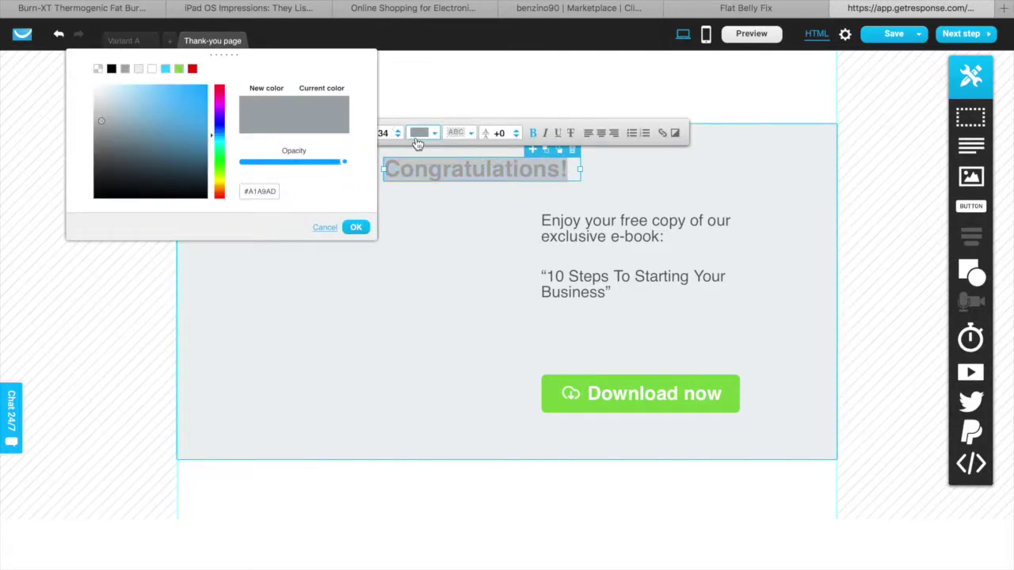
pyautogui.click(219, 87)
pyautogui.click(205, 83)
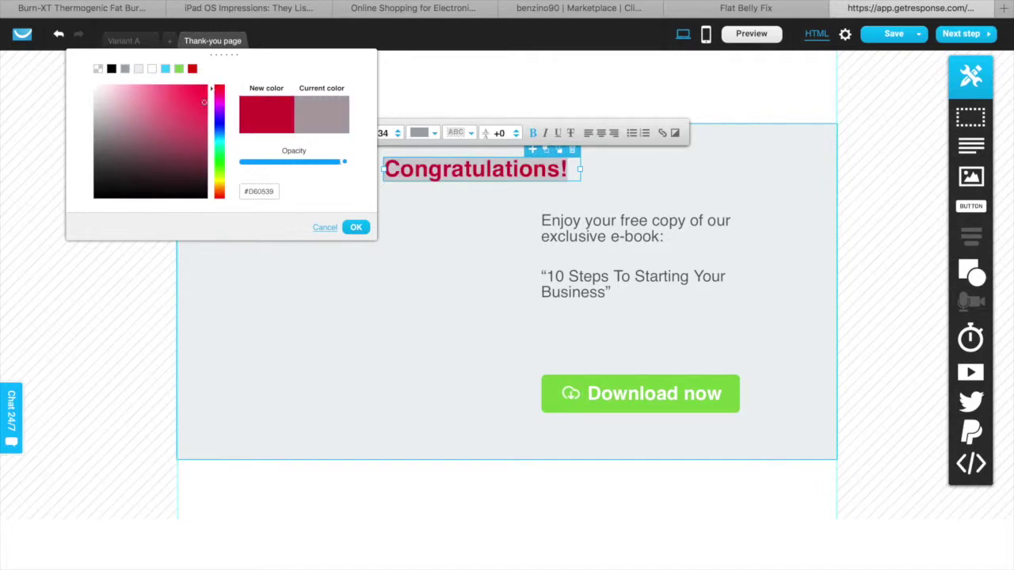
pyautogui.click(191, 69)
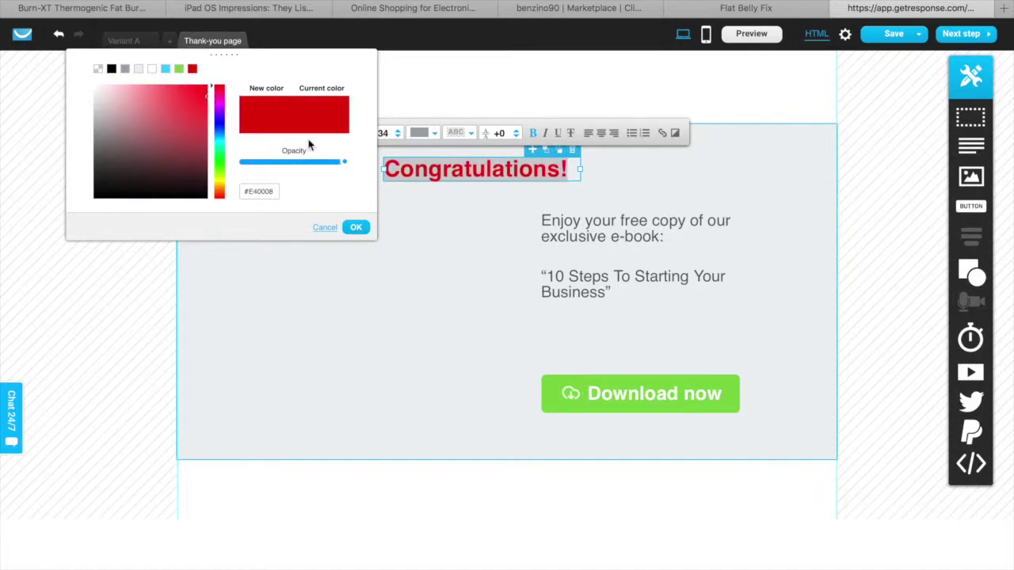
pyautogui.click(355, 228)
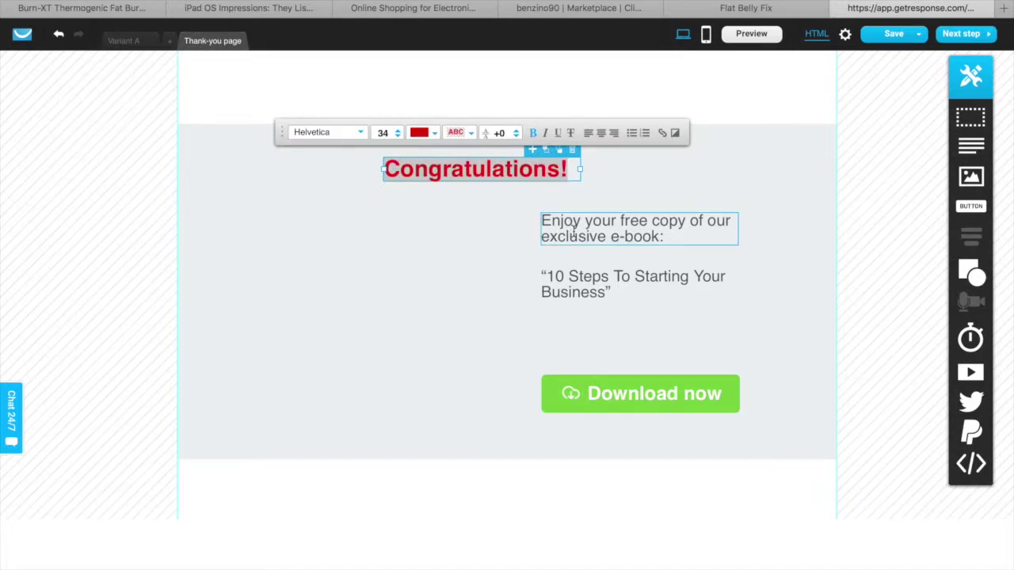
# Replace the e-book text with 'Click Here To Learn The Secret Method To Loss Belly Fat' and widen its box
pyautogui.moveTo(572, 229); pyautogui.dragTo(528, 246)
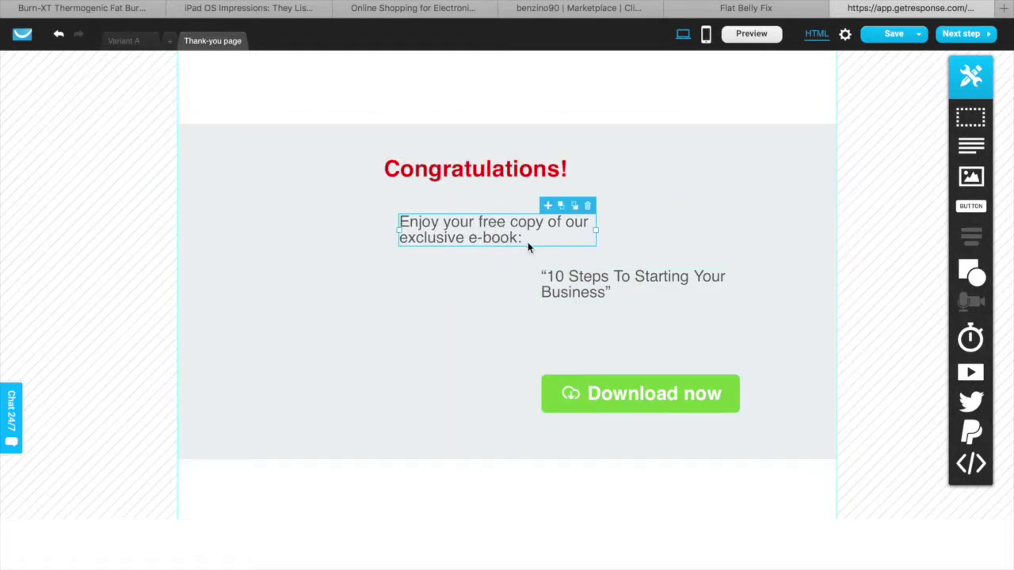
pyautogui.doubleClick(523, 238)
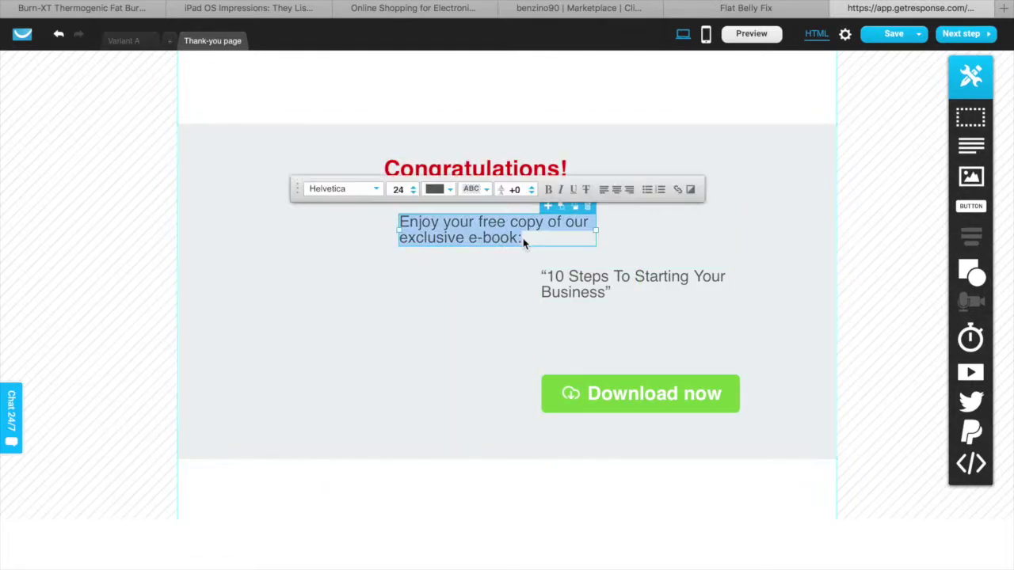
pyautogui.click(743, 8)
pyautogui.scroll(-1, 580, 244)
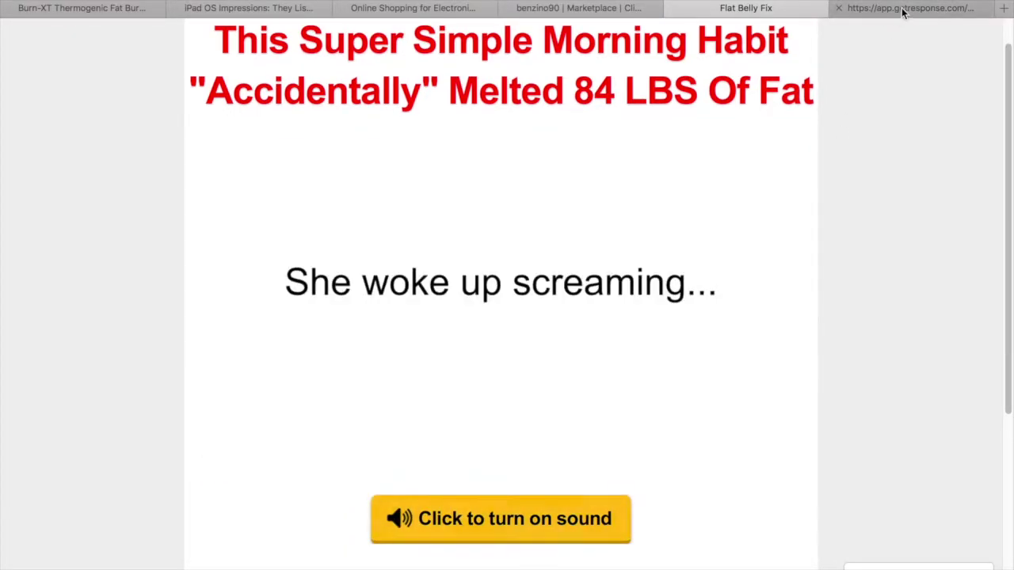
pyautogui.click(903, 10)
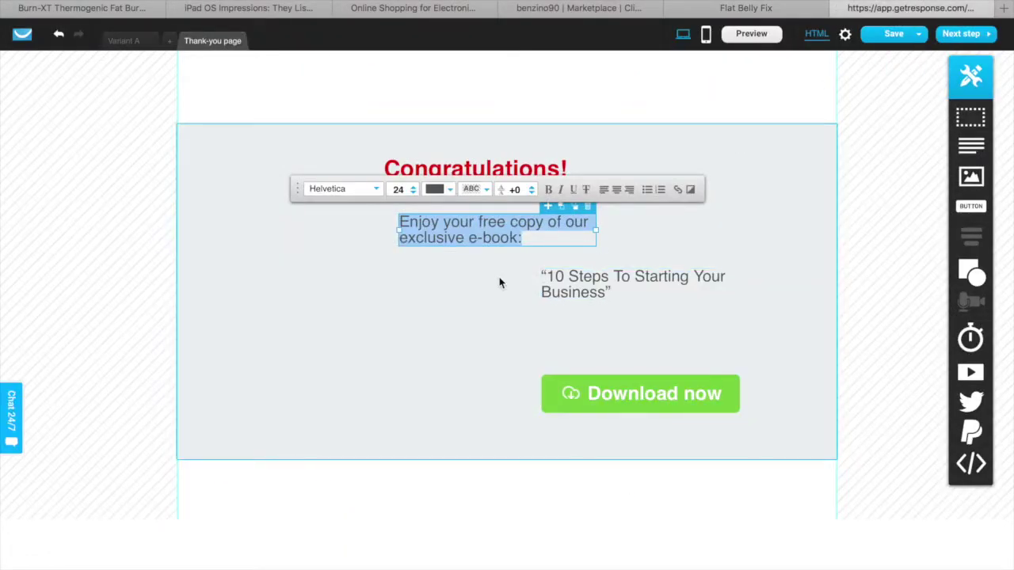
pyautogui.write('Click Here To Learn Th')
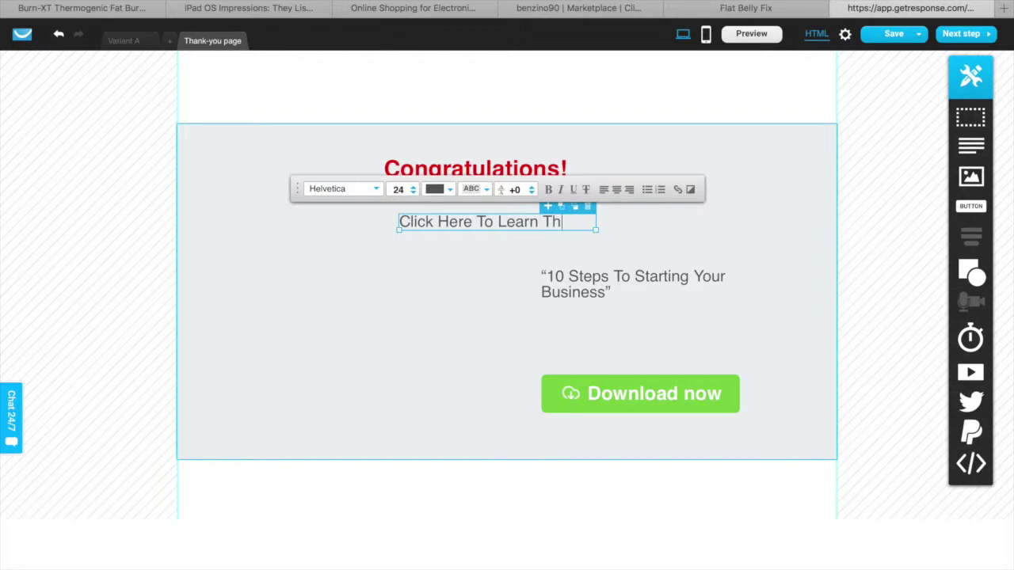
pyautogui.write('e Secret Method To Lo')
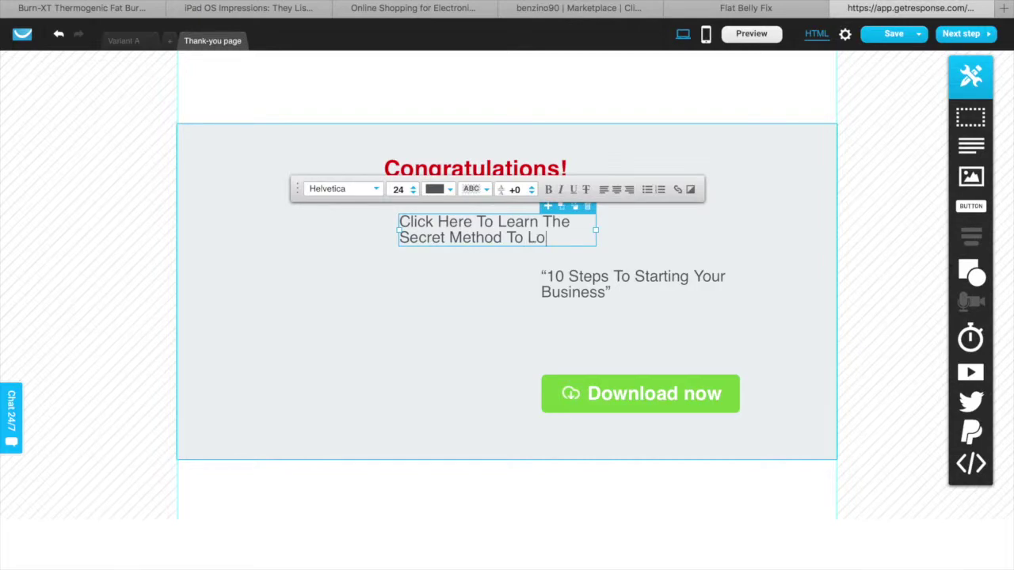
pyautogui.write('ss Belly Fat')
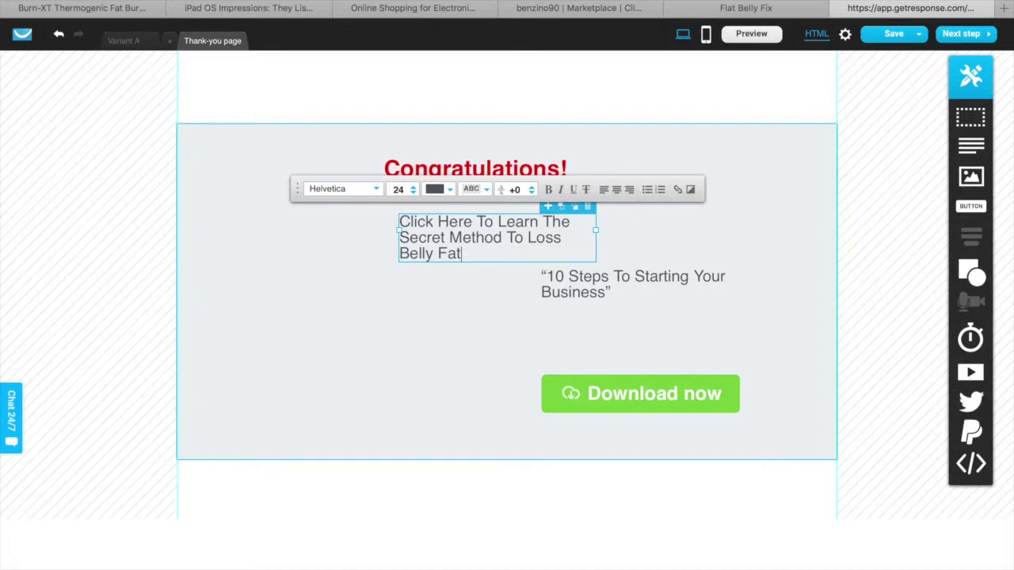
pyautogui.moveTo(397, 231); pyautogui.dragTo(330, 226)
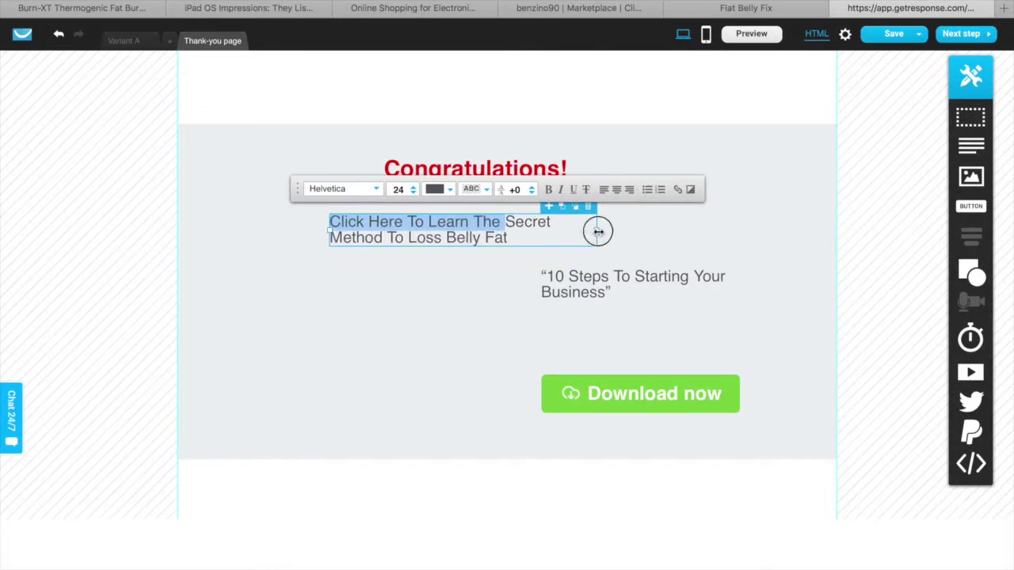
pyautogui.moveTo(597, 229); pyautogui.dragTo(633, 232)
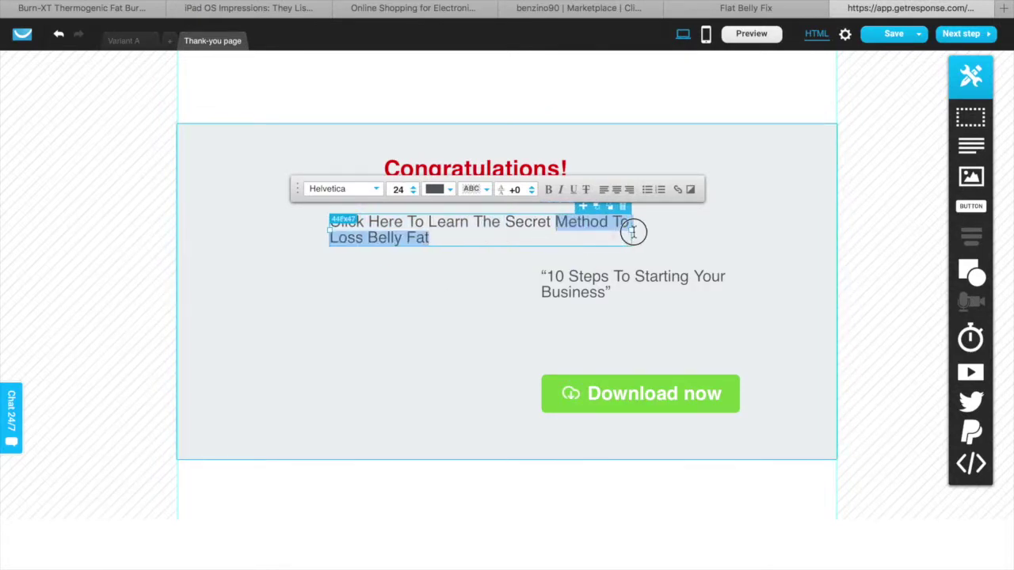
# Make the new headline bold black (#000000) over two lines and shift its box right
pyautogui.click(434, 189)
pyautogui.moveTo(57, 192); pyautogui.dragTo(27, 217)
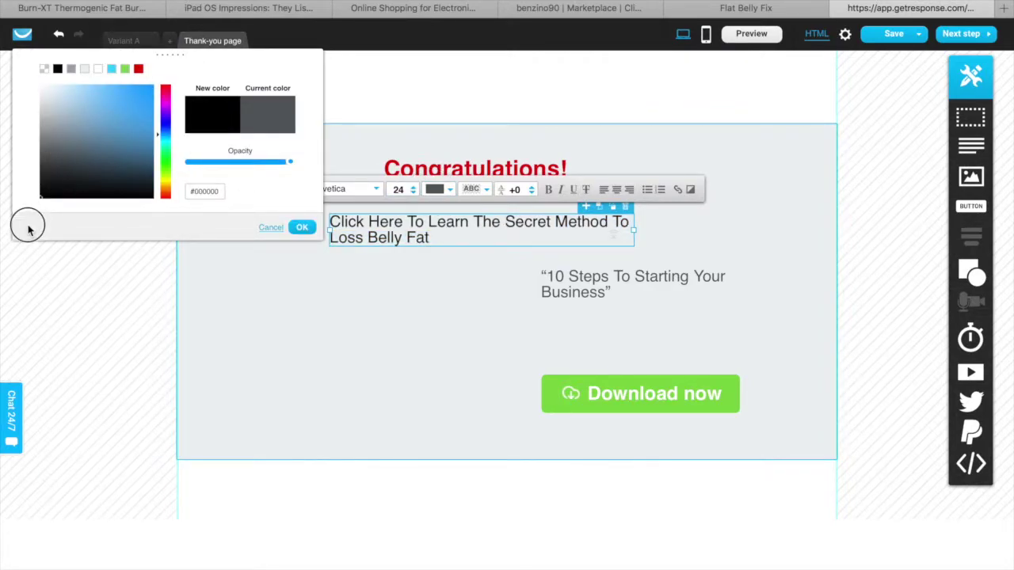
pyautogui.click(301, 227)
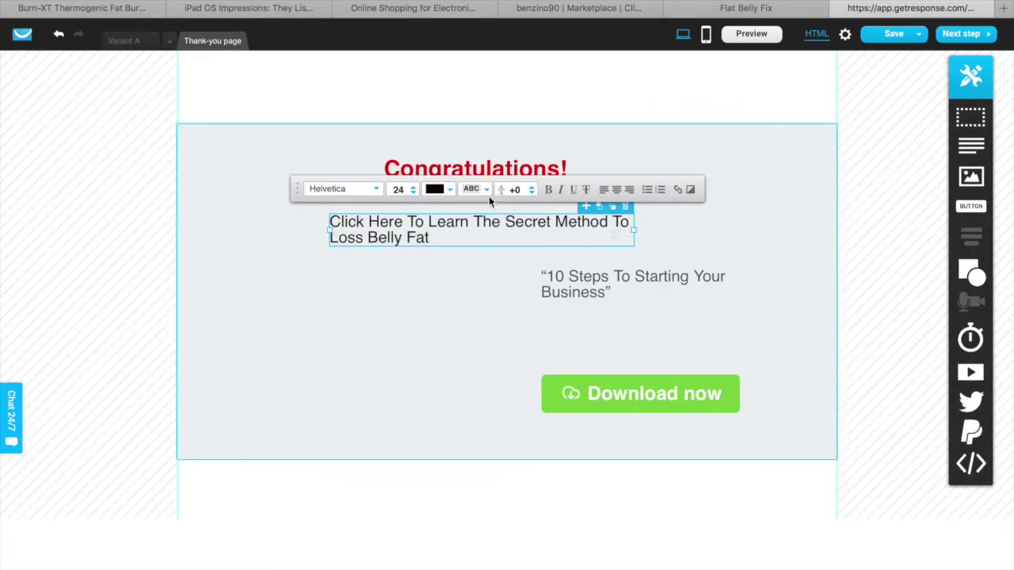
pyautogui.click(549, 190)
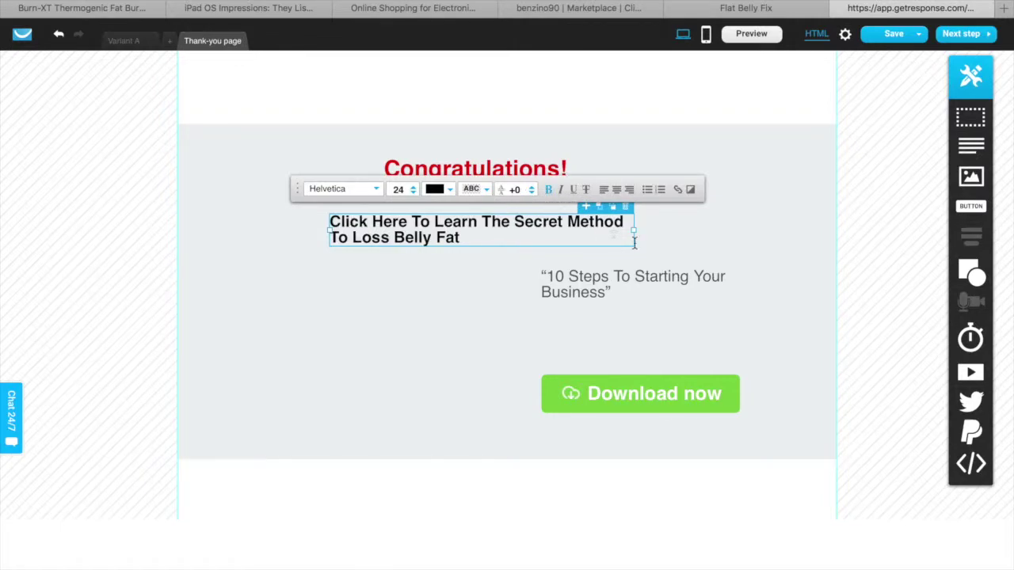
pyautogui.moveTo(634, 229); pyautogui.dragTo(566, 211)
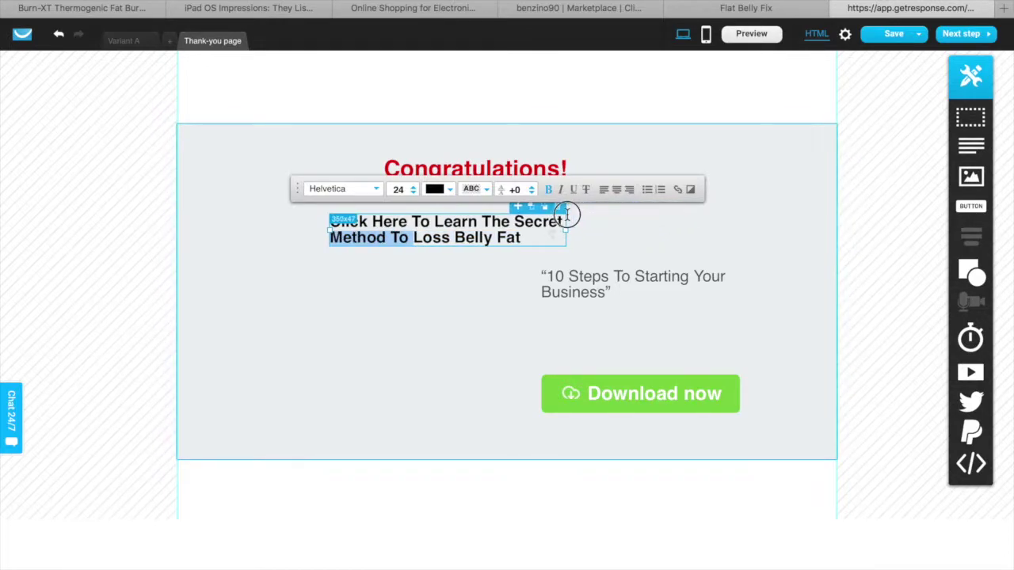
pyautogui.click(493, 309)
pyautogui.moveTo(470, 242); pyautogui.dragTo(494, 225)
# Move the 10 Steps quote under the headline and correct 'Loss' to 'Lose'
pyautogui.click(591, 279)
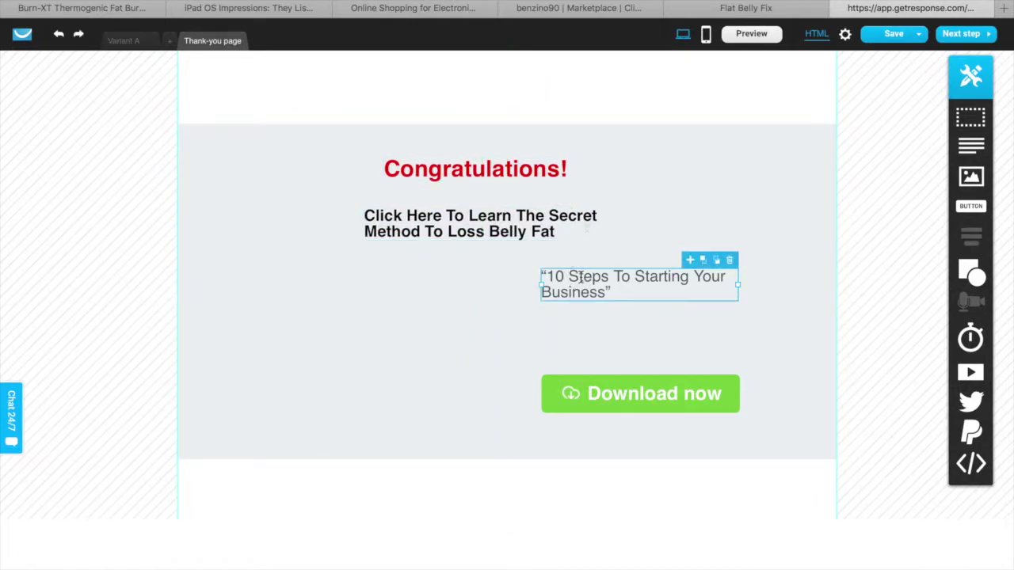
pyautogui.moveTo(593, 279); pyautogui.dragTo(431, 271)
pyautogui.click(473, 234)
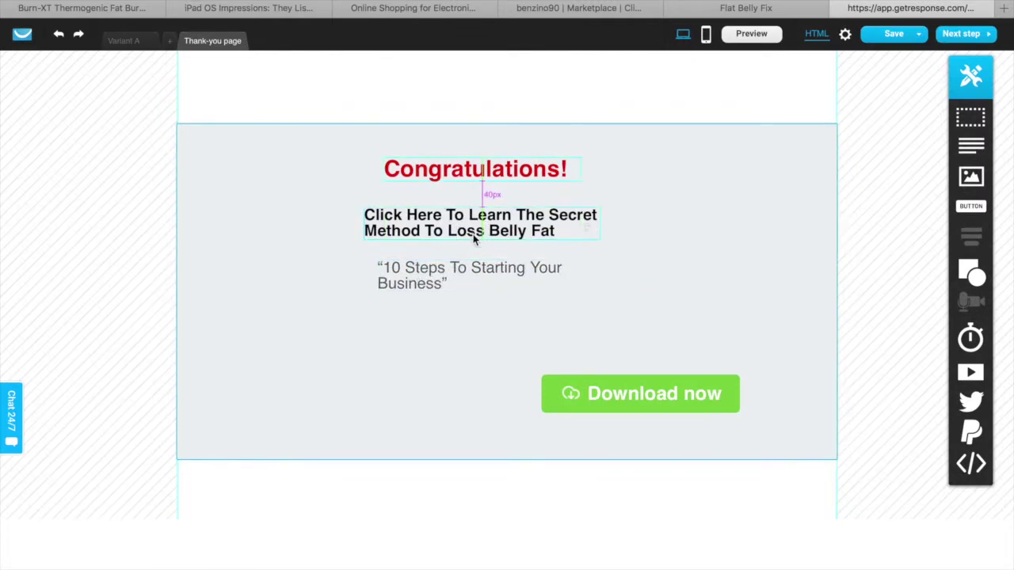
pyautogui.click(473, 234)
pyautogui.click(475, 238)
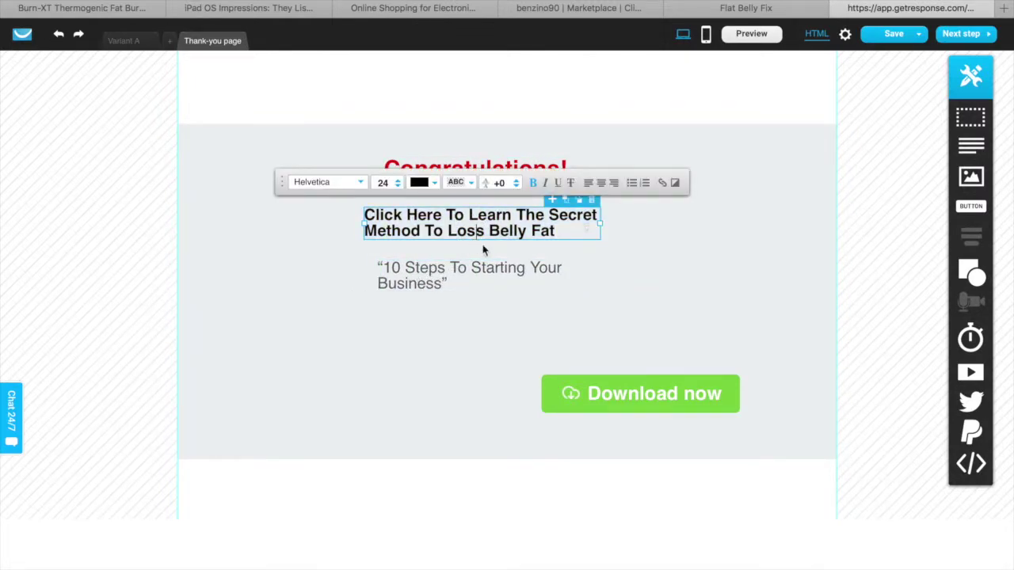
pyautogui.press('BackSpace')
pyautogui.write('e')
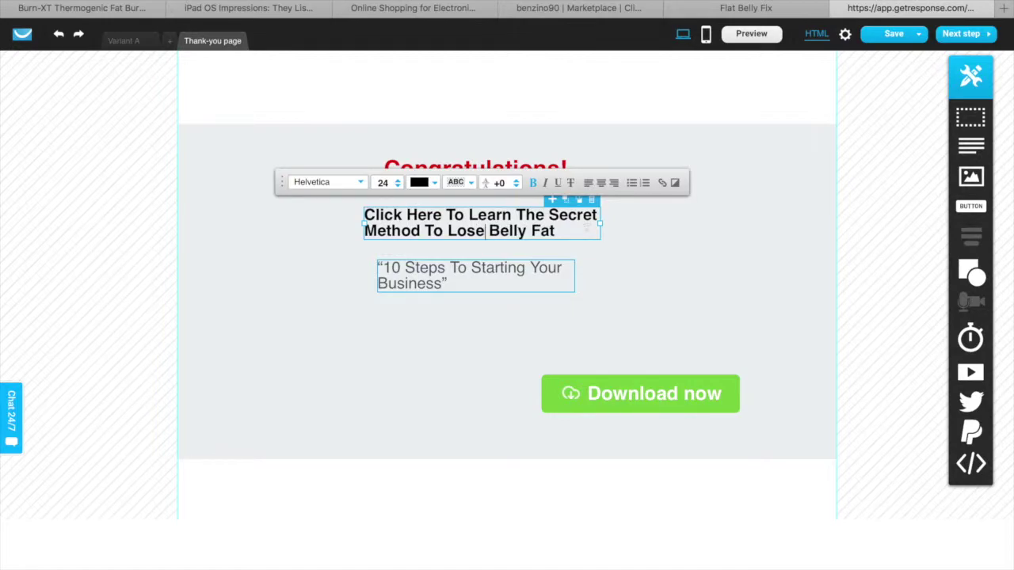
# Delete the 10 Steps quote box from the thank-you page
pyautogui.click(472, 281)
pyautogui.click(472, 281)
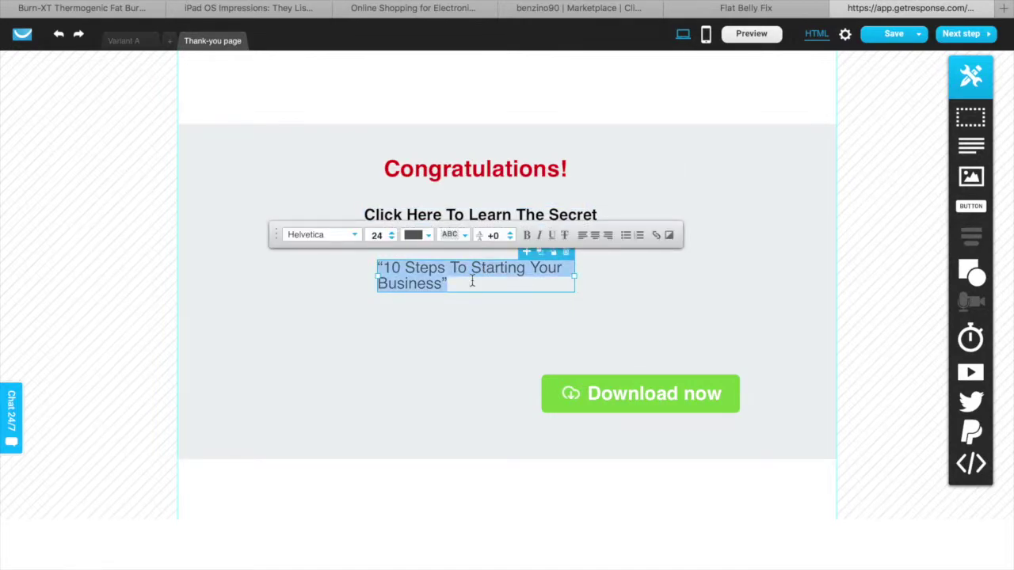
pyautogui.click(462, 289)
pyautogui.tripleClick(461, 286)
pyautogui.click(590, 328)
pyautogui.click(523, 277)
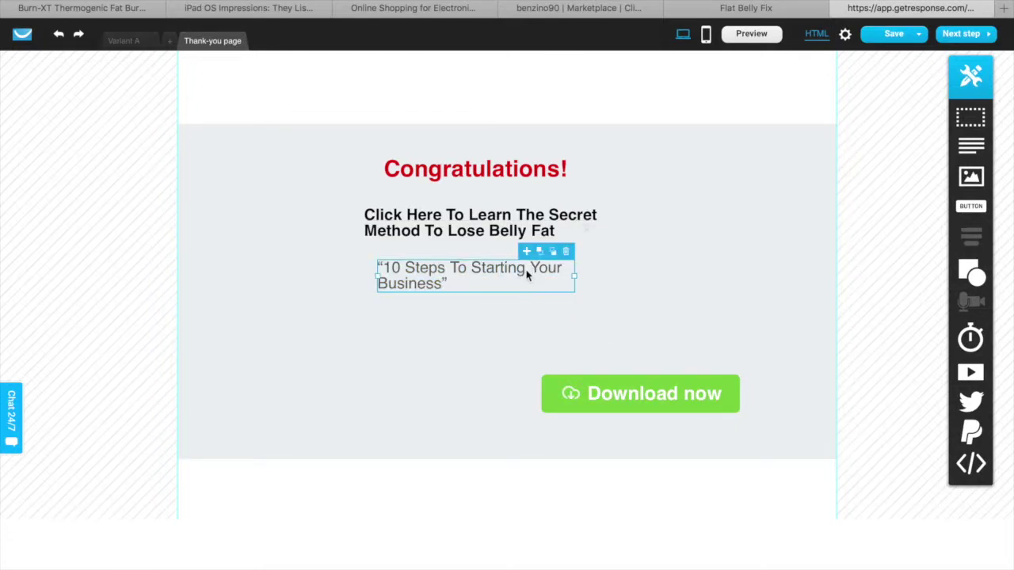
pyautogui.click(570, 249)
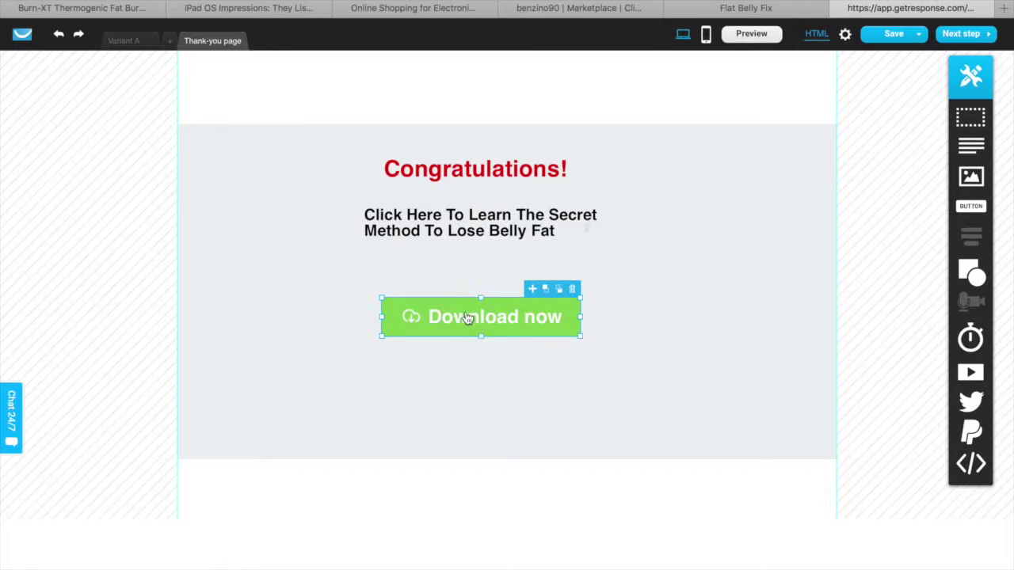
# Relabel the thank-you button 'Click Here' and give it the preset yellow fill
pyautogui.doubleClick(464, 313)
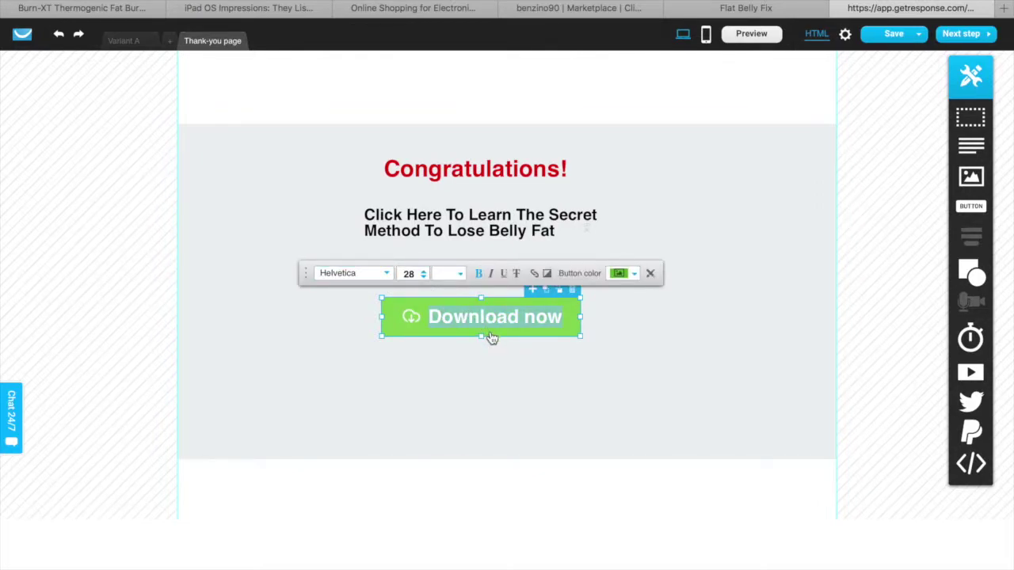
pyautogui.write('Click Here')
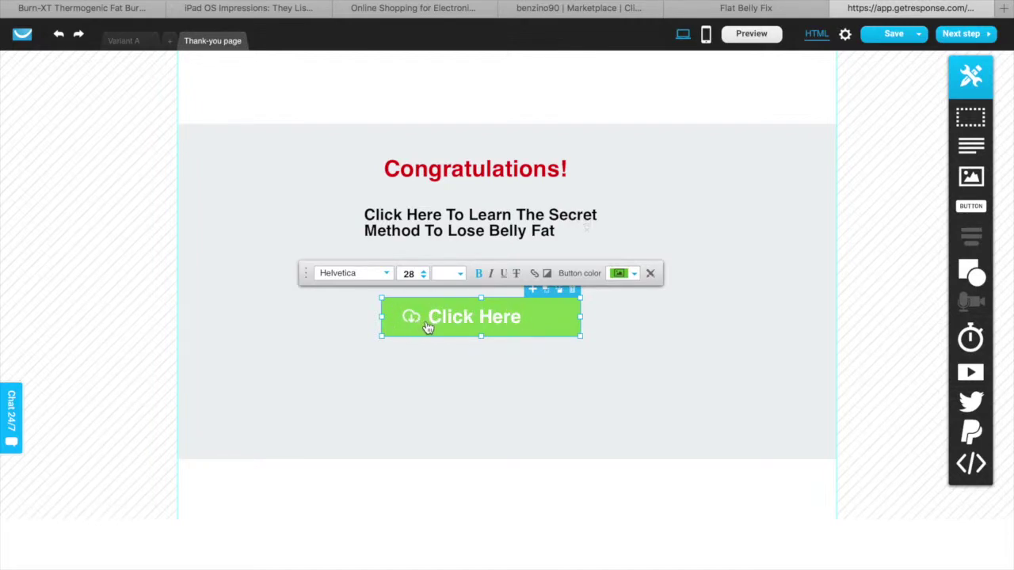
pyautogui.click(618, 274)
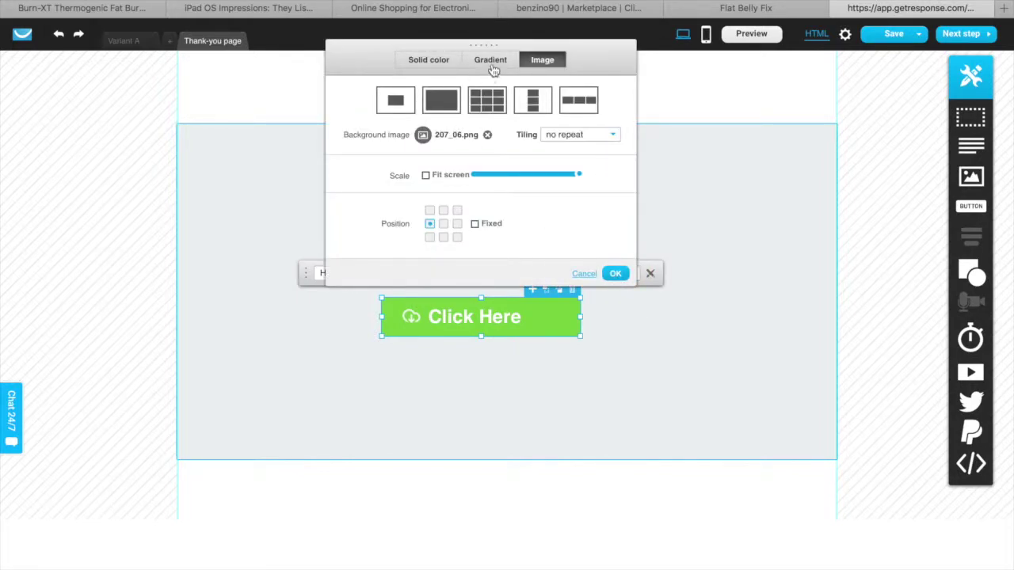
pyautogui.click(424, 64)
pyautogui.moveTo(413, 168); pyautogui.dragTo(335, 249)
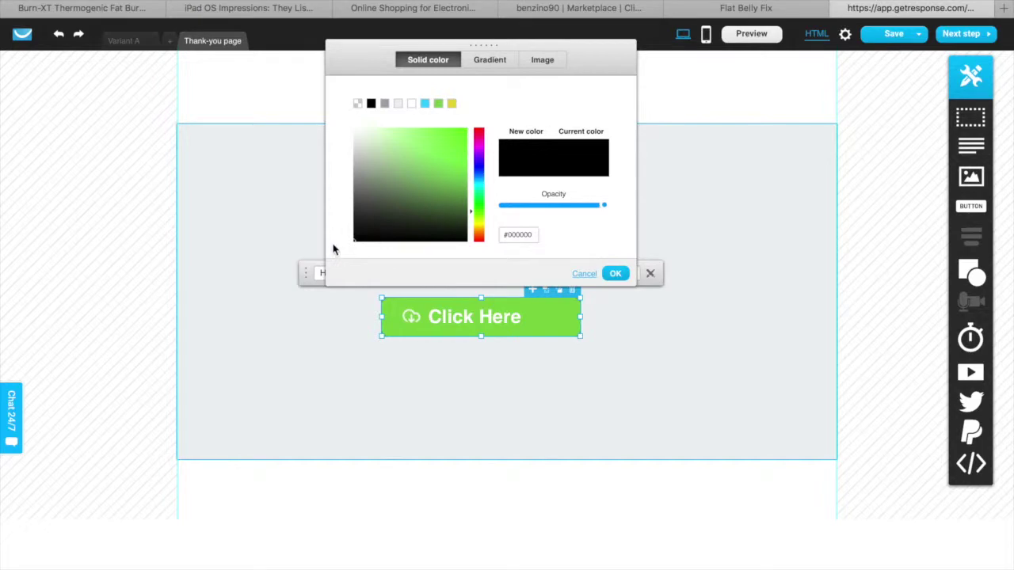
pyautogui.click(451, 103)
# Try the gradient and image fills, then settle on a solid yellow shade for the button
pyautogui.click(484, 62)
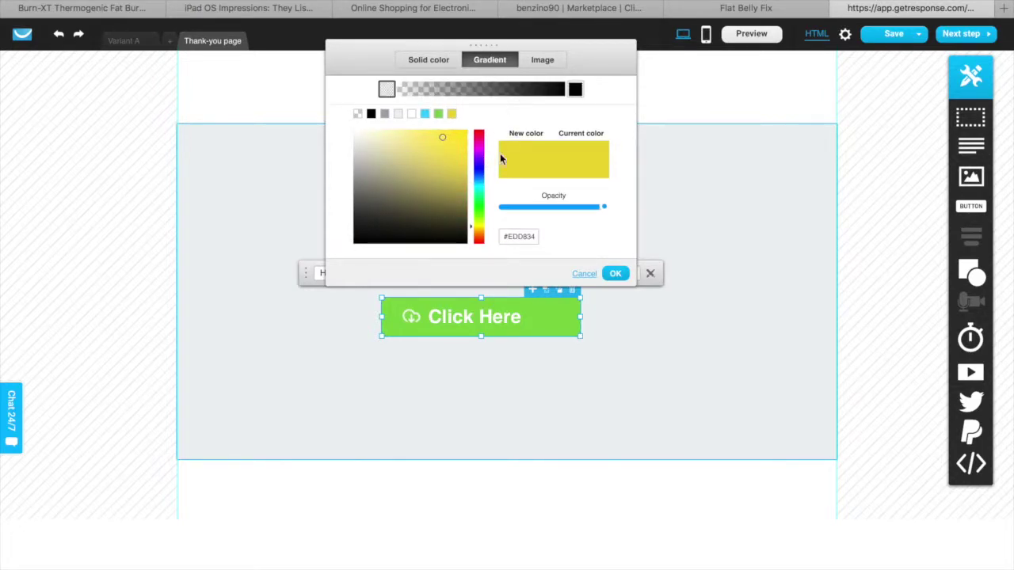
pyautogui.click(598, 212)
pyautogui.moveTo(598, 213); pyautogui.dragTo(501, 208)
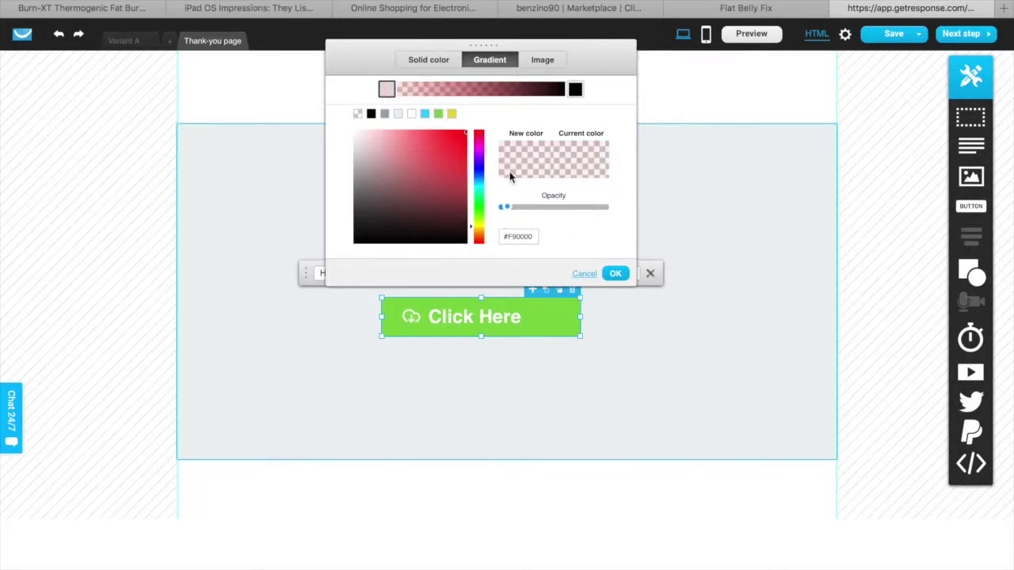
pyautogui.click(542, 63)
pyautogui.moveTo(580, 175); pyautogui.dragTo(452, 181)
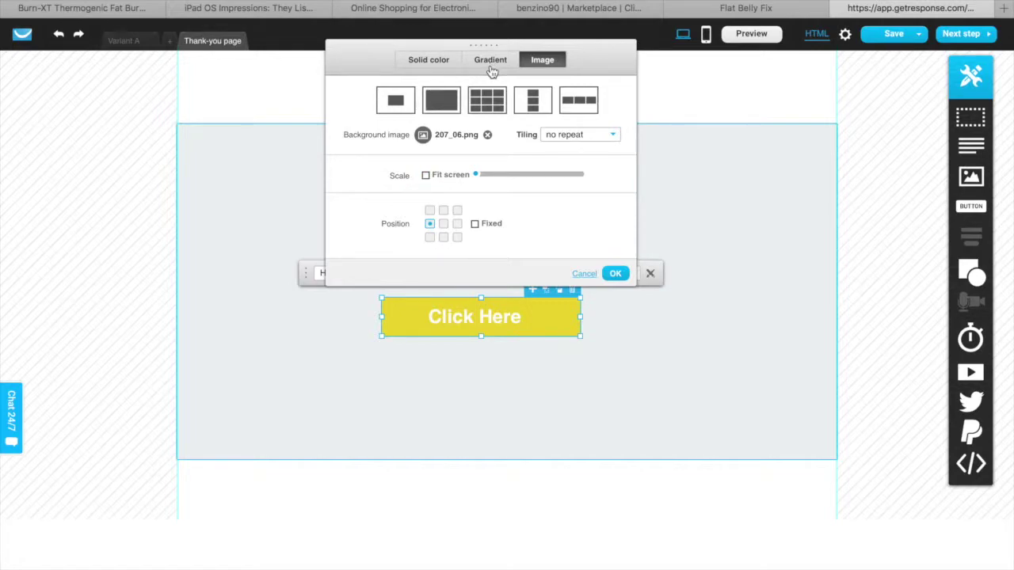
pyautogui.click(429, 60)
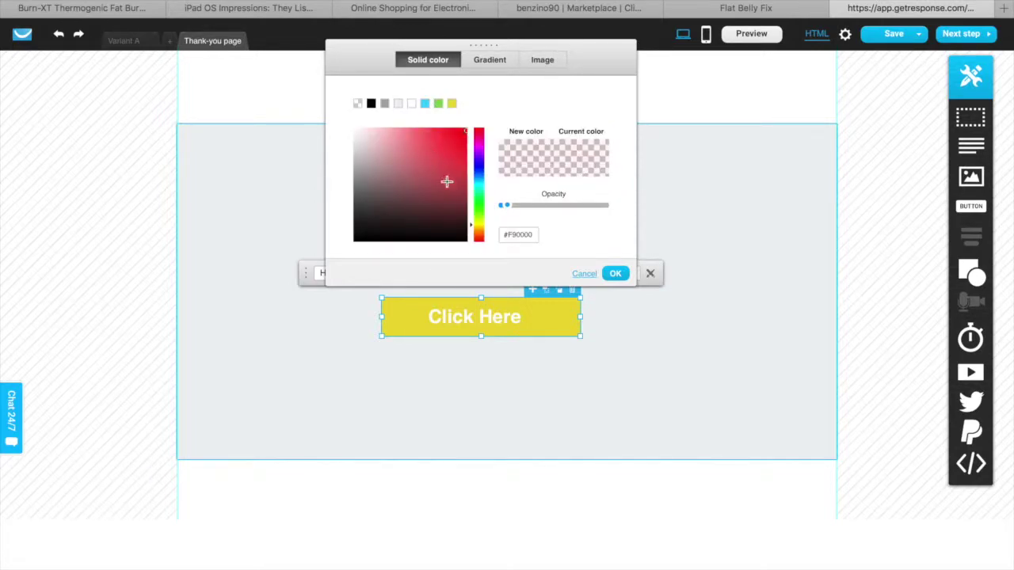
pyautogui.click(479, 227)
pyautogui.moveTo(458, 187); pyautogui.dragTo(461, 140)
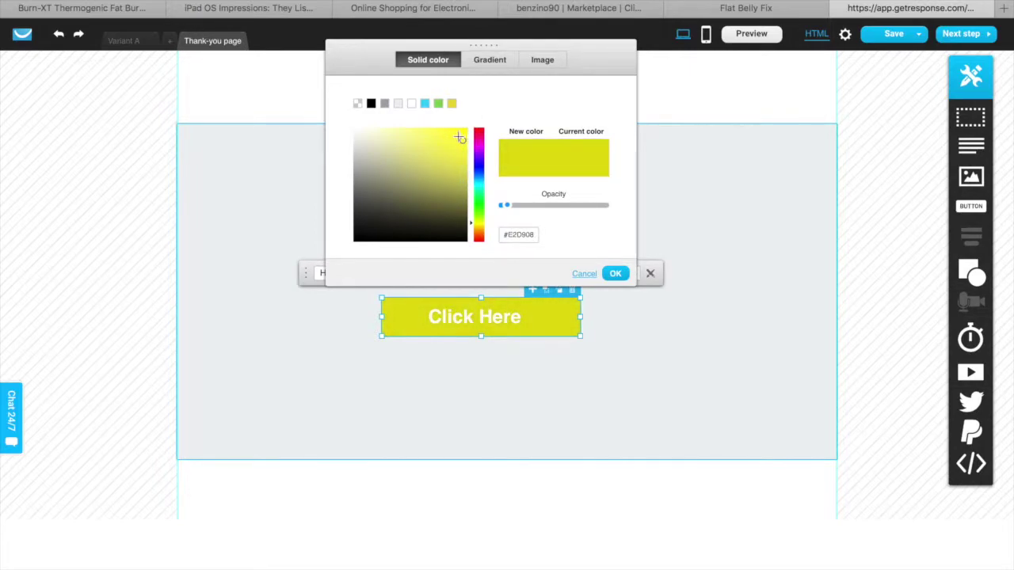
pyautogui.click(616, 274)
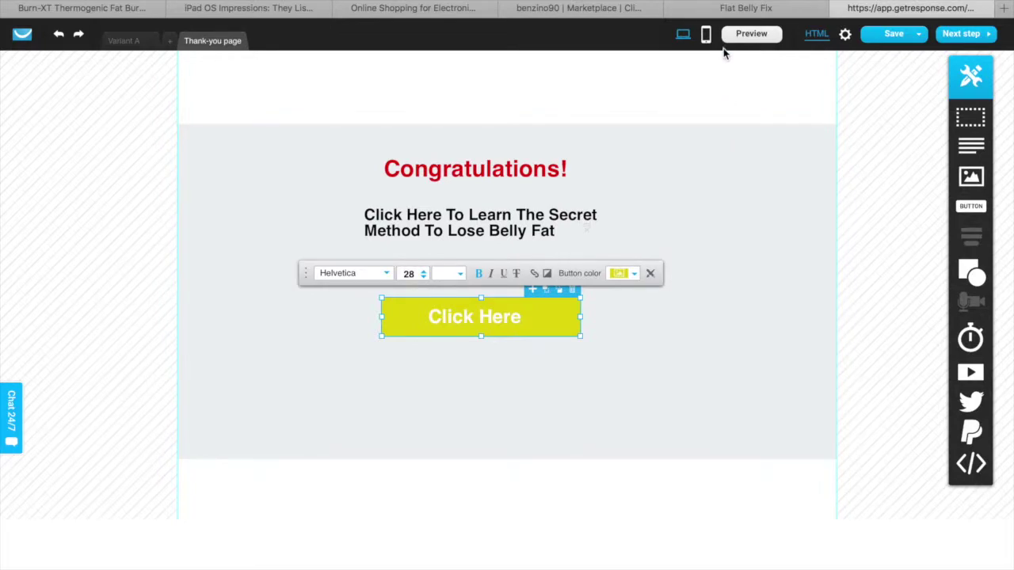
pyautogui.click(732, 10)
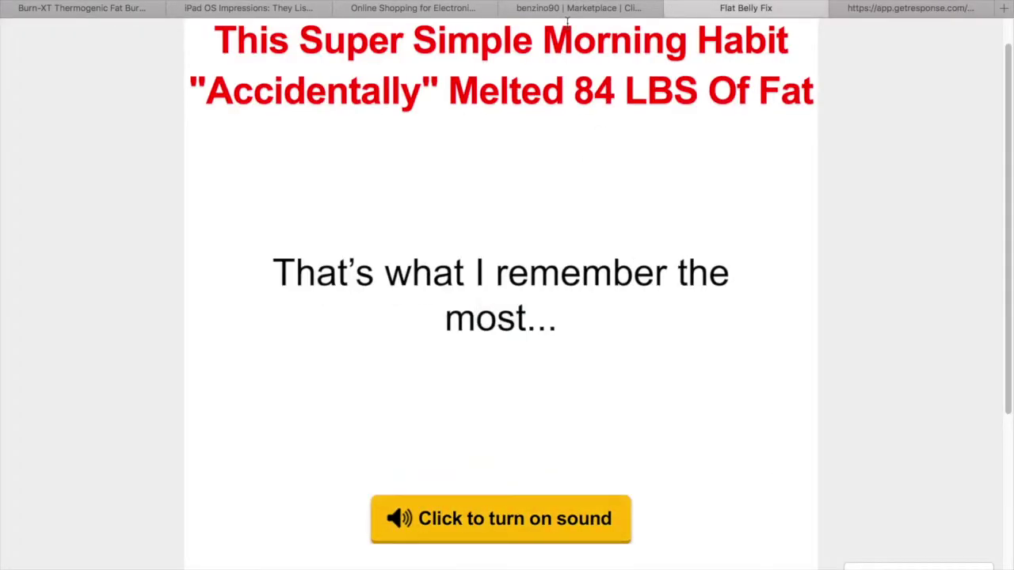
# Change the thank-you section's background colour from grey to white
pyautogui.hotkey('ctrl', 'Tab')
pyautogui.click(552, 376)
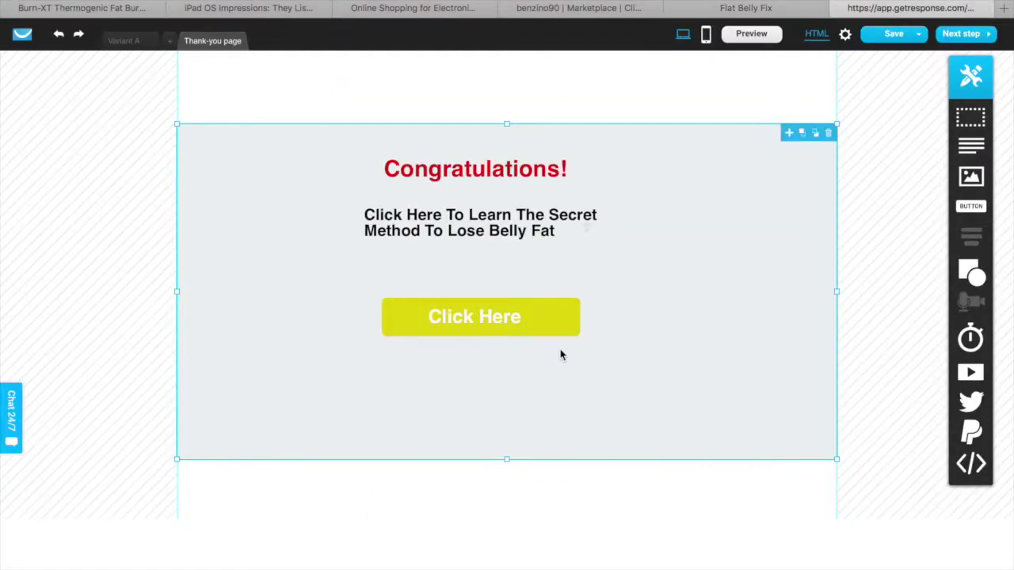
pyautogui.click(731, 273)
pyautogui.click(738, 209)
pyautogui.click(507, 101)
pyautogui.scroll(-3, 432, 538)
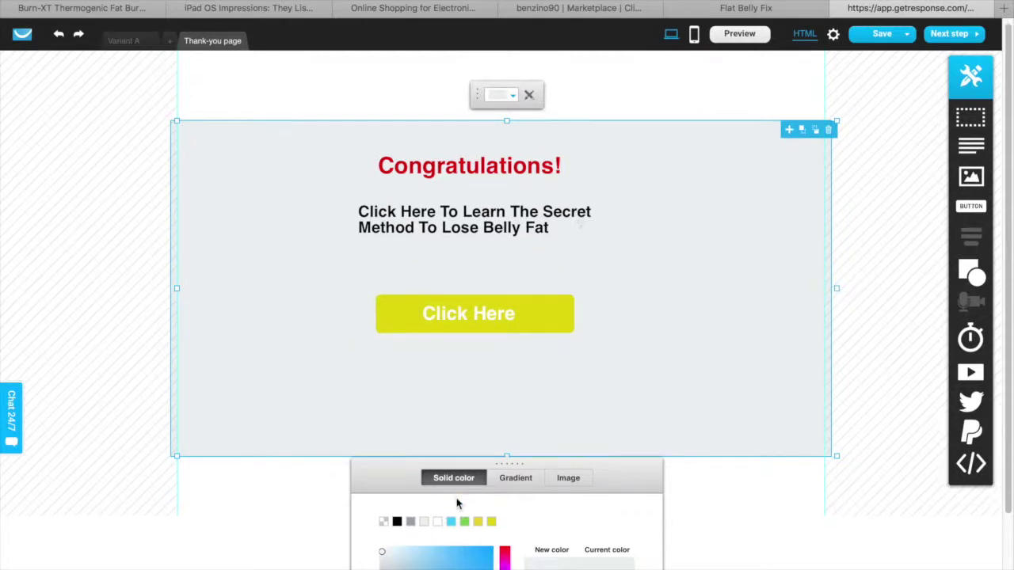
pyautogui.click(429, 422)
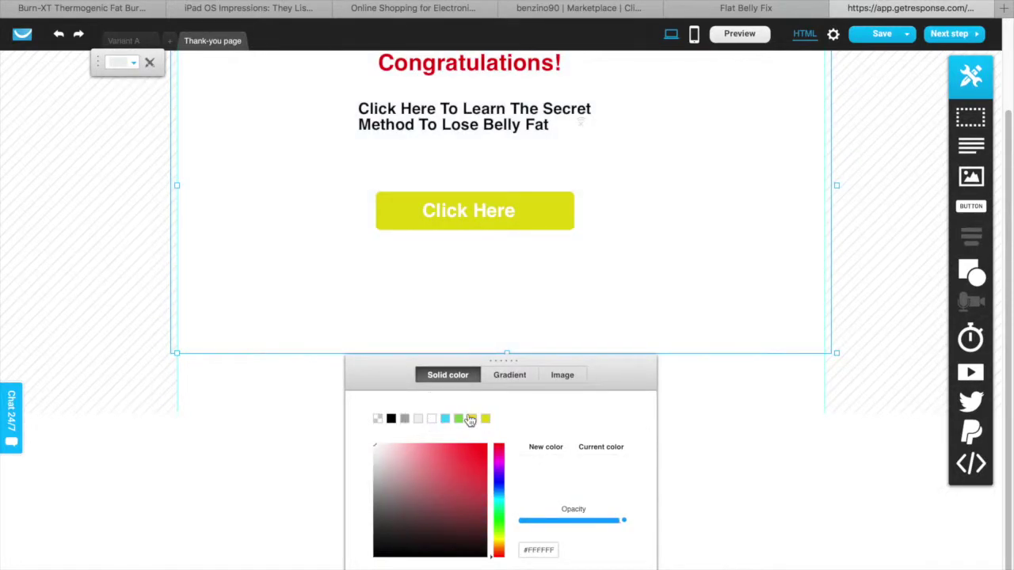
pyautogui.scroll(3, 491, 408)
pyautogui.scroll(-3, 696, 433)
pyautogui.press('Escape')
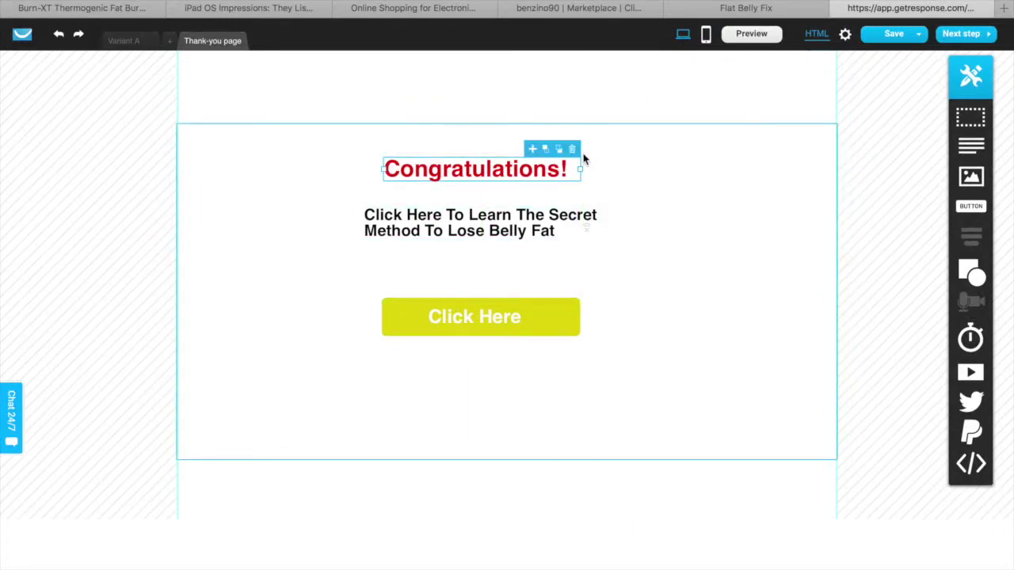
# Nudge the Congratulations heading into place, then return to the Flat Belly Fix sales page
pyautogui.moveTo(480, 176); pyautogui.dragTo(543, 325)
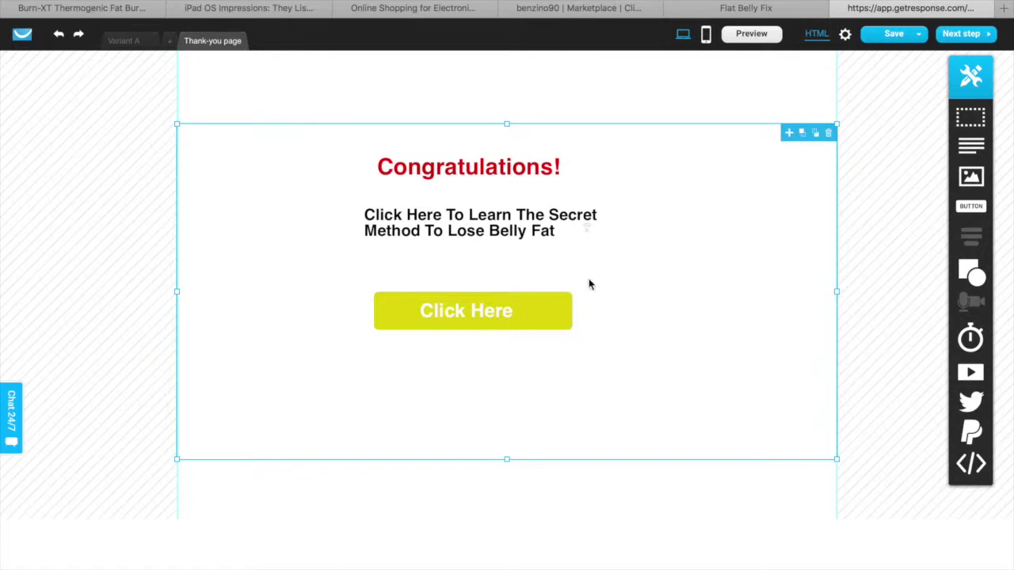
pyautogui.click(527, 305)
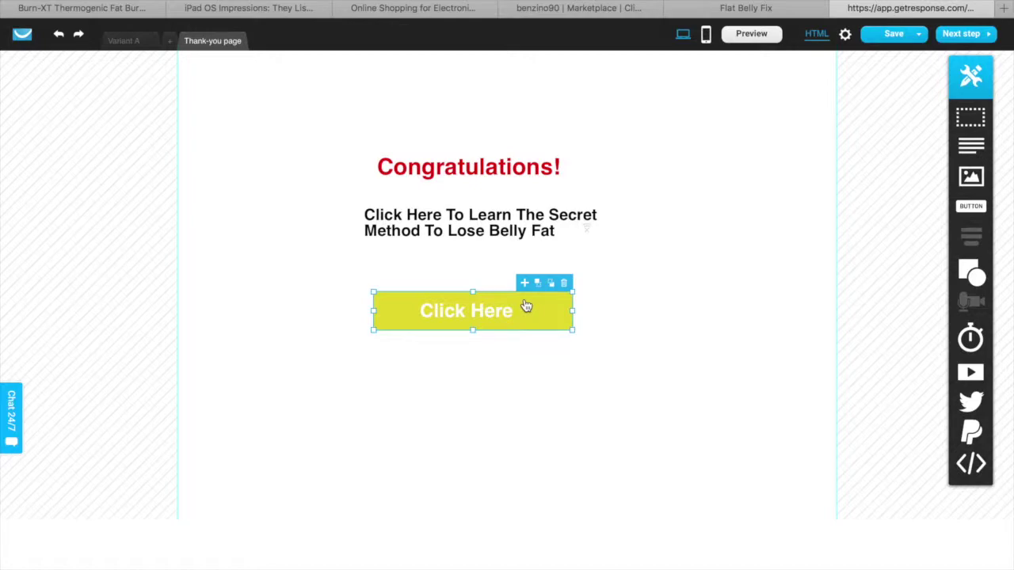
pyautogui.click(713, 10)
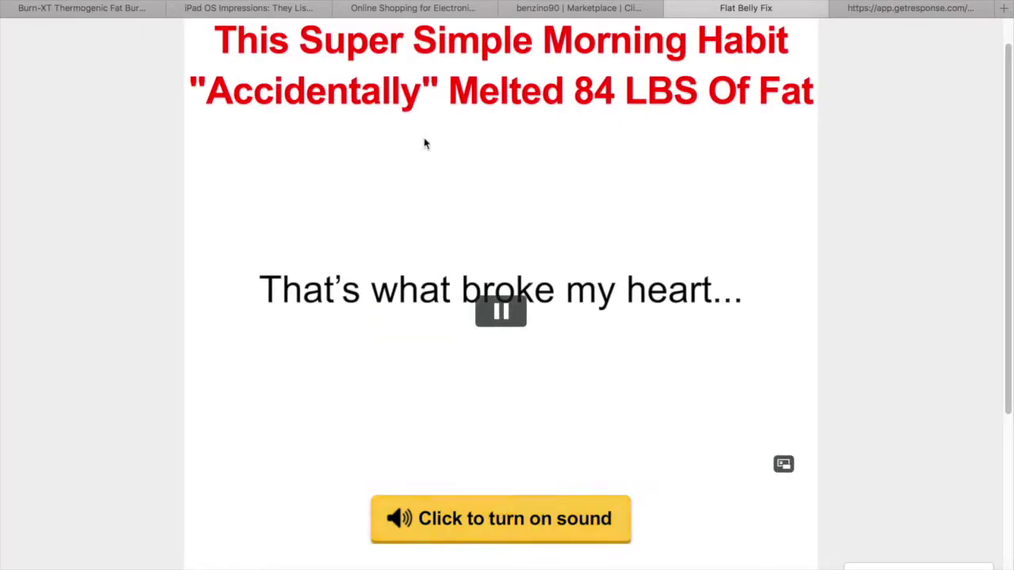
# Generate the HopShield encrypted HopLink for Flat Belly Fix in ClickBank and copy it
pyautogui.click(578, 9)
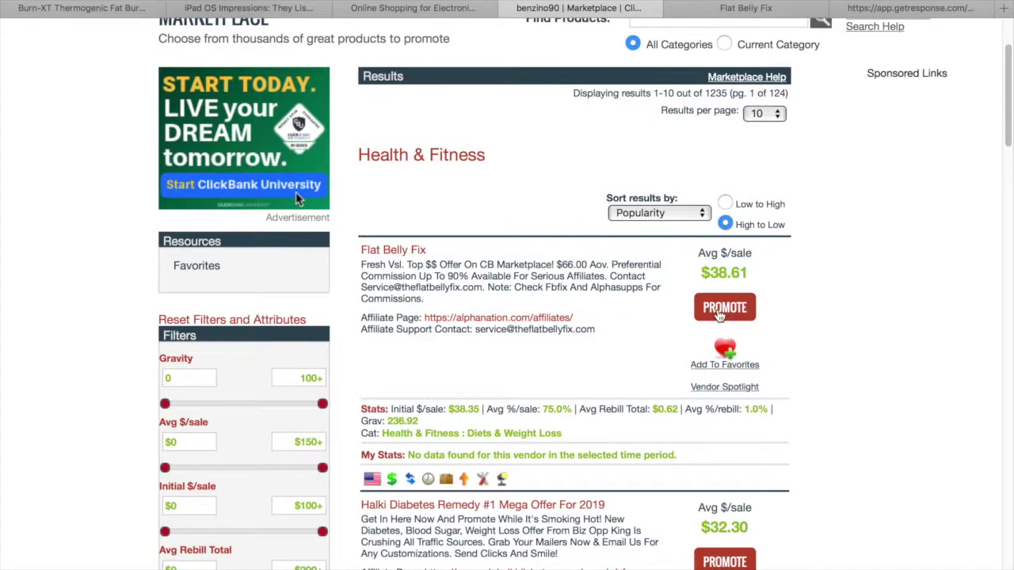
pyautogui.click(719, 309)
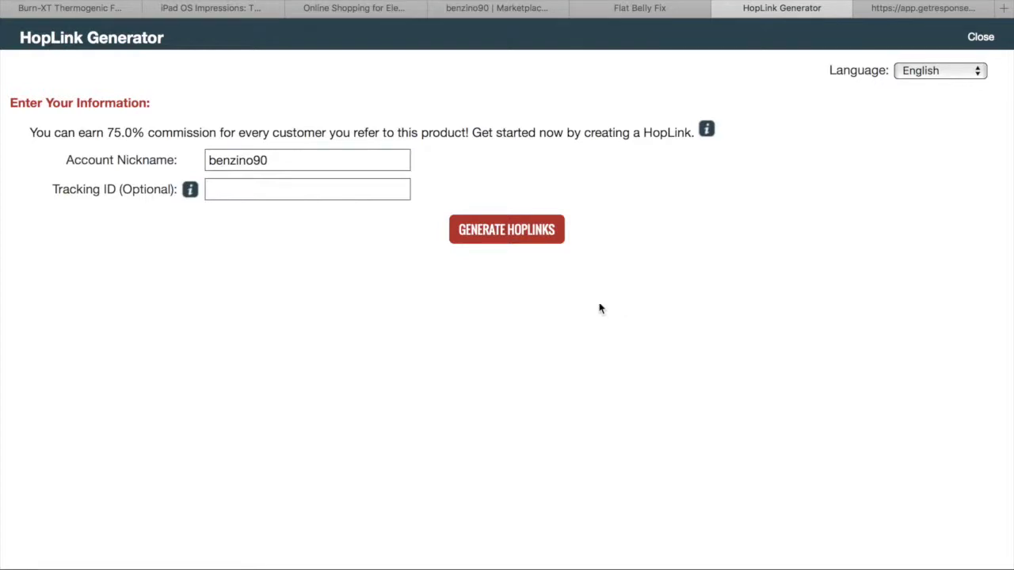
pyautogui.click(522, 236)
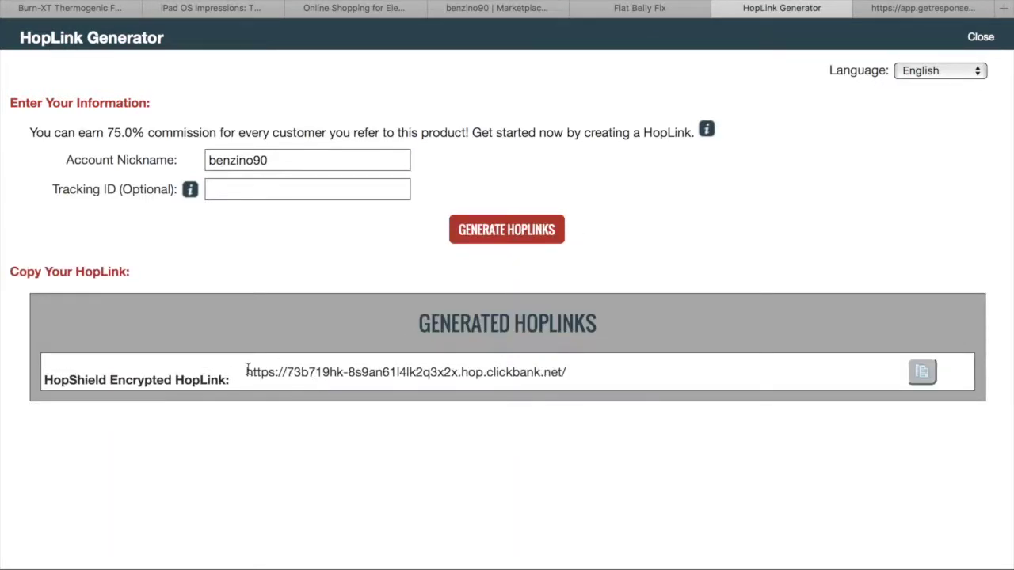
pyautogui.moveTo(566, 374); pyautogui.dragTo(246, 371)
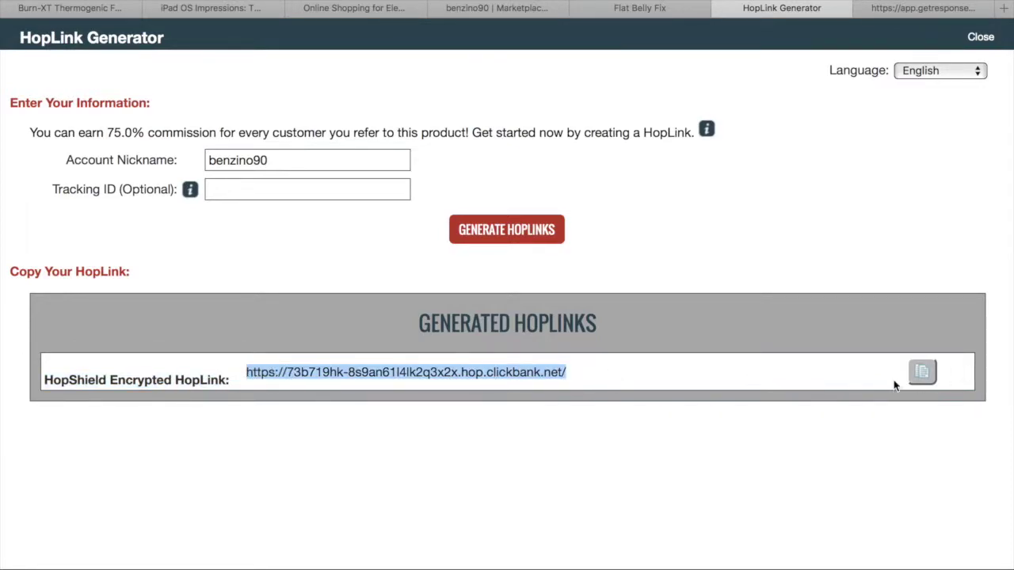
pyautogui.click(923, 372)
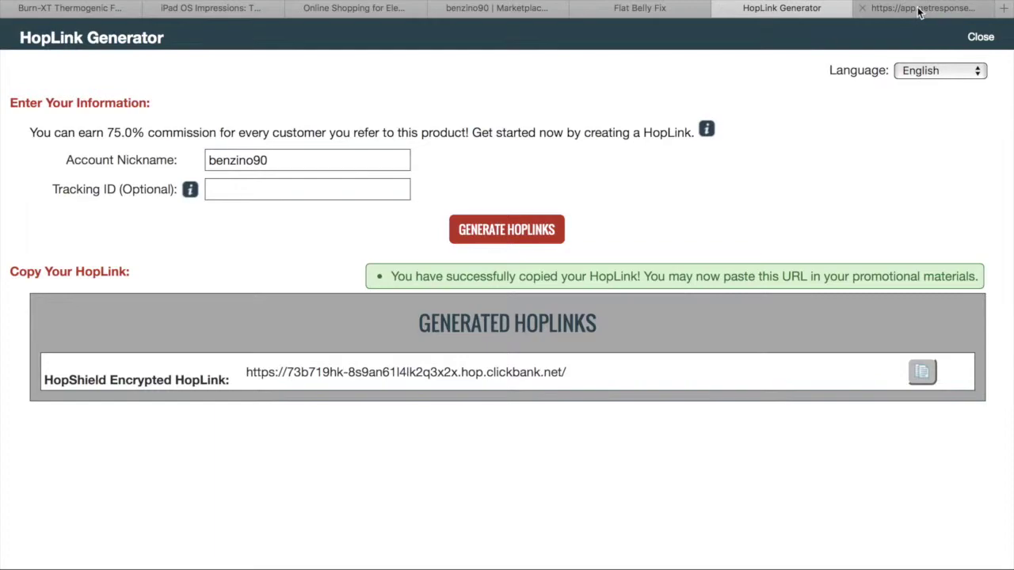
pyautogui.click(921, 10)
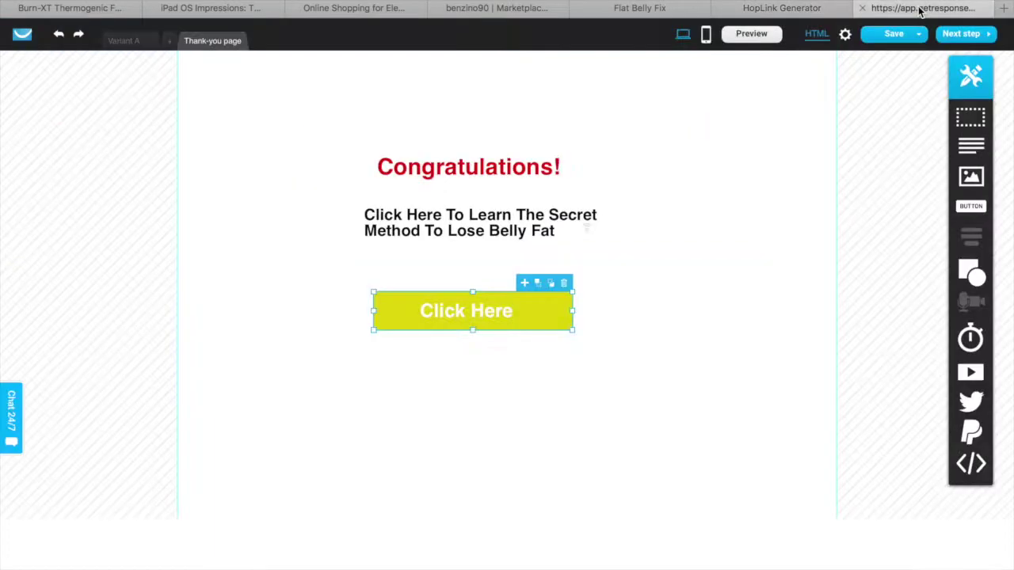
# Paste the ClickBank HopLink as the yellow Click Here button's link URL and save the page
pyautogui.doubleClick(543, 319)
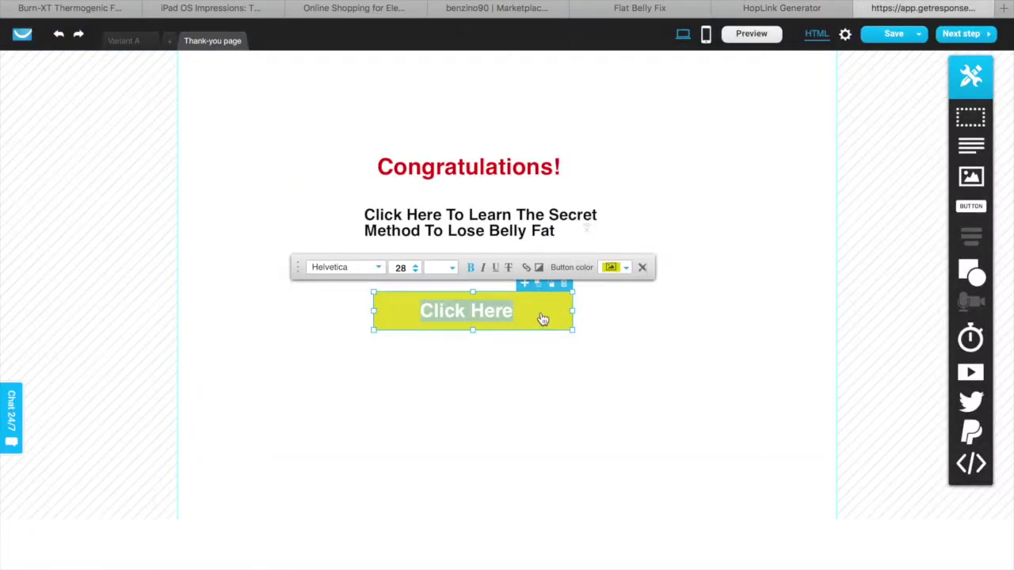
pyautogui.click(526, 267)
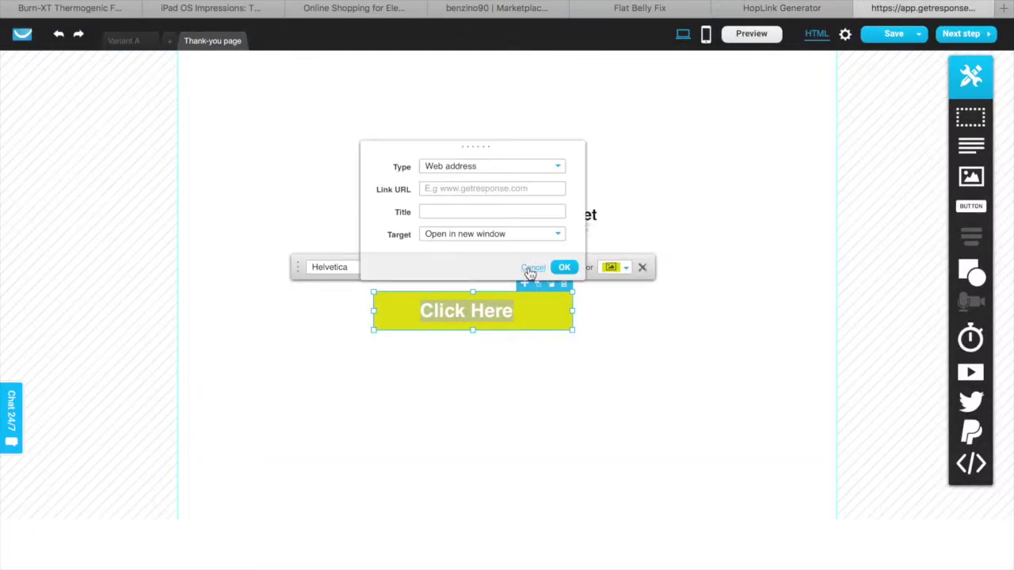
pyautogui.click(483, 188)
pyautogui.rightClick(483, 189)
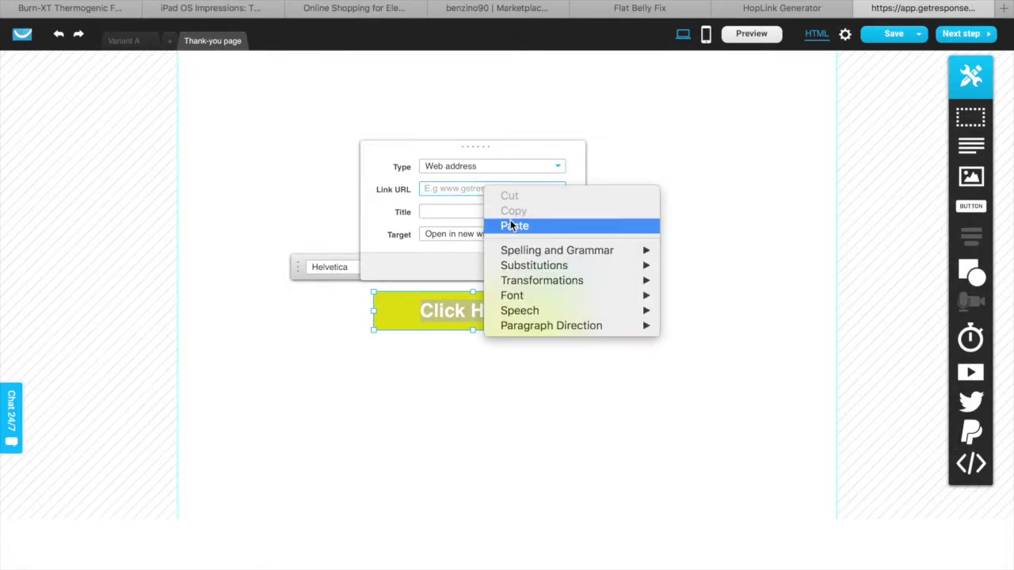
pyautogui.click(513, 224)
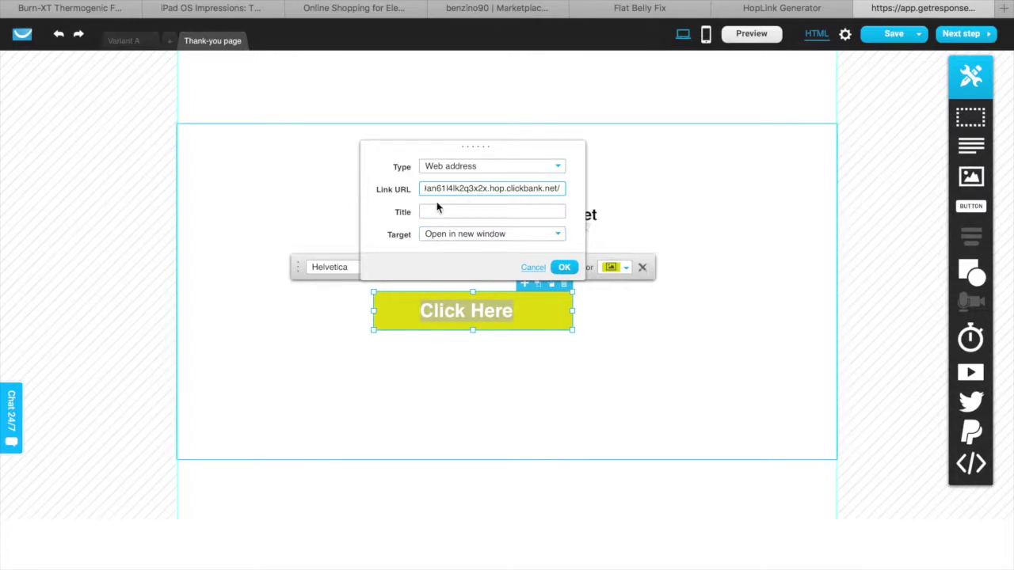
pyautogui.click(565, 268)
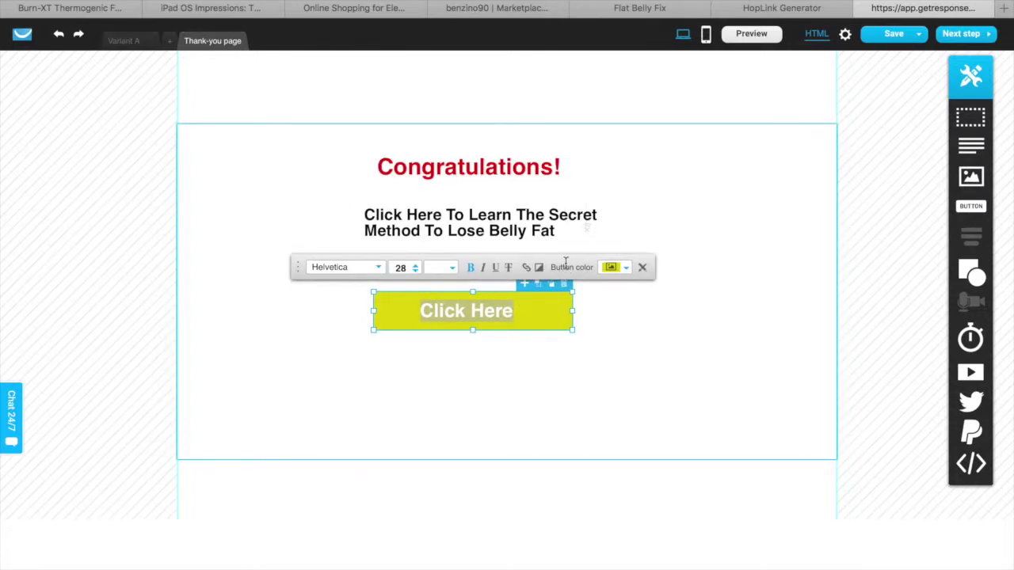
pyautogui.click(893, 34)
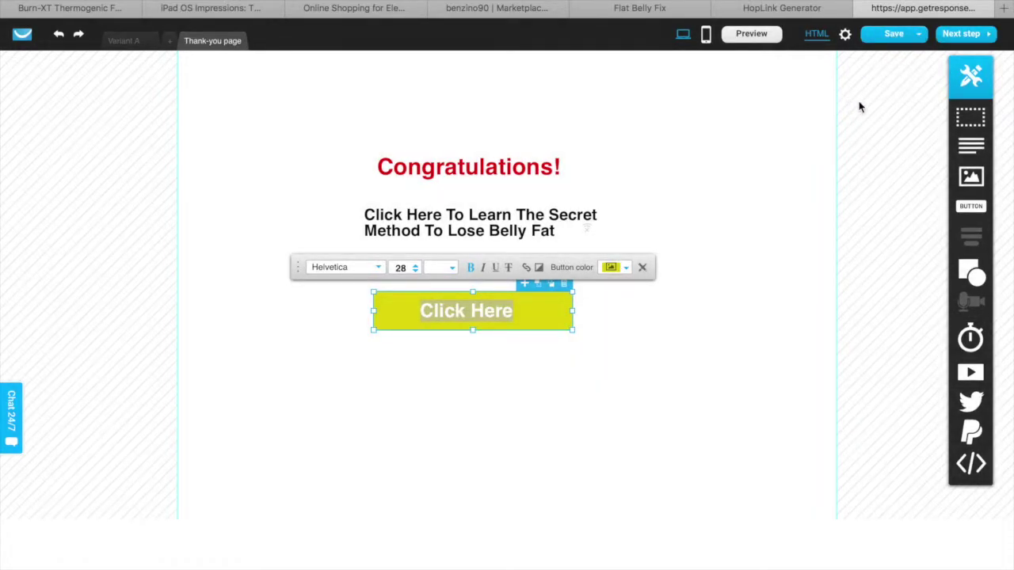
pyautogui.click(972, 37)
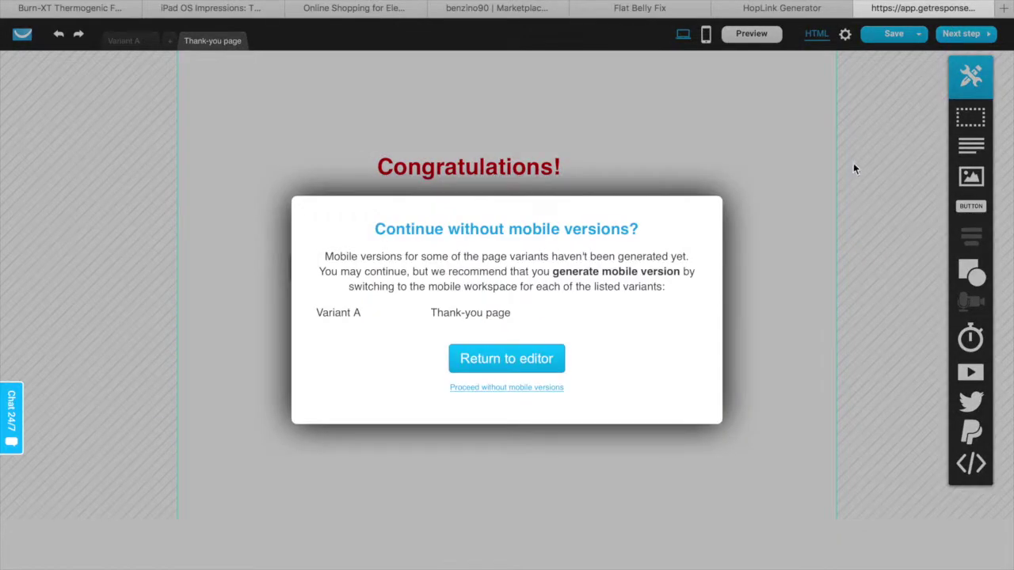
# Proceed without mobile versions and enter the description 'This page is about flat belly fix'
pyautogui.click(515, 389)
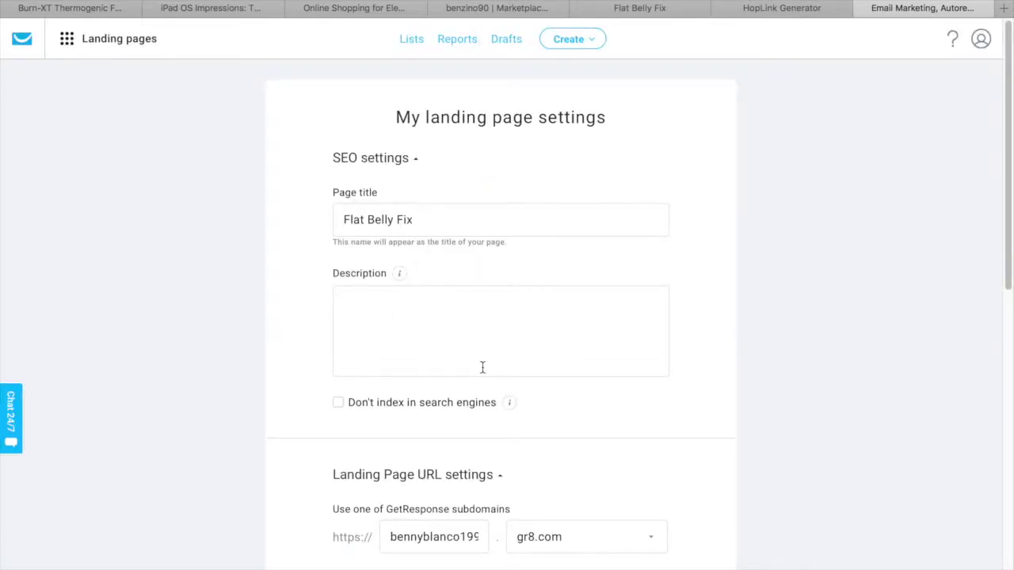
pyautogui.scroll(-1, 471, 361)
pyautogui.click(480, 363)
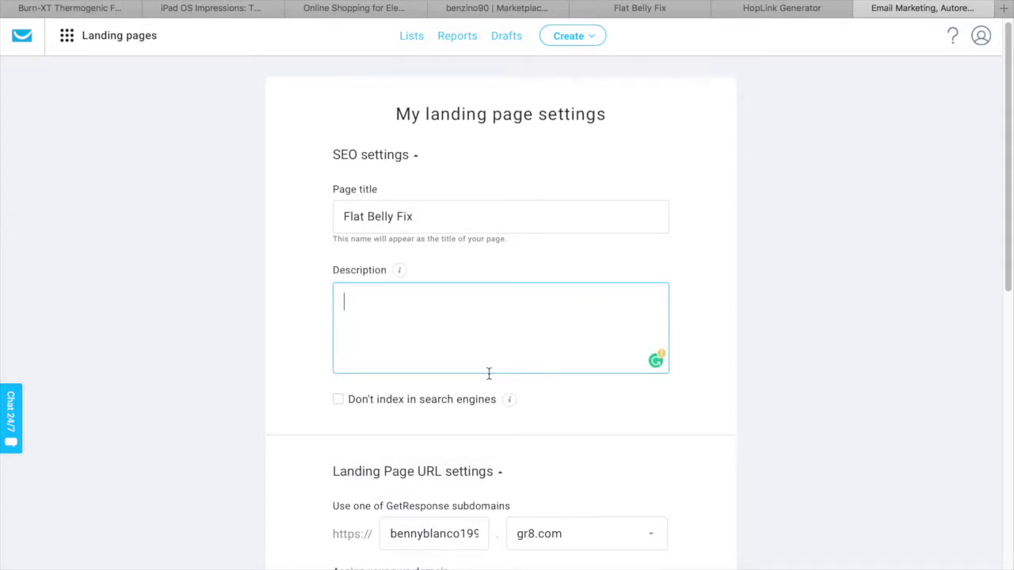
pyautogui.write('This page is about')
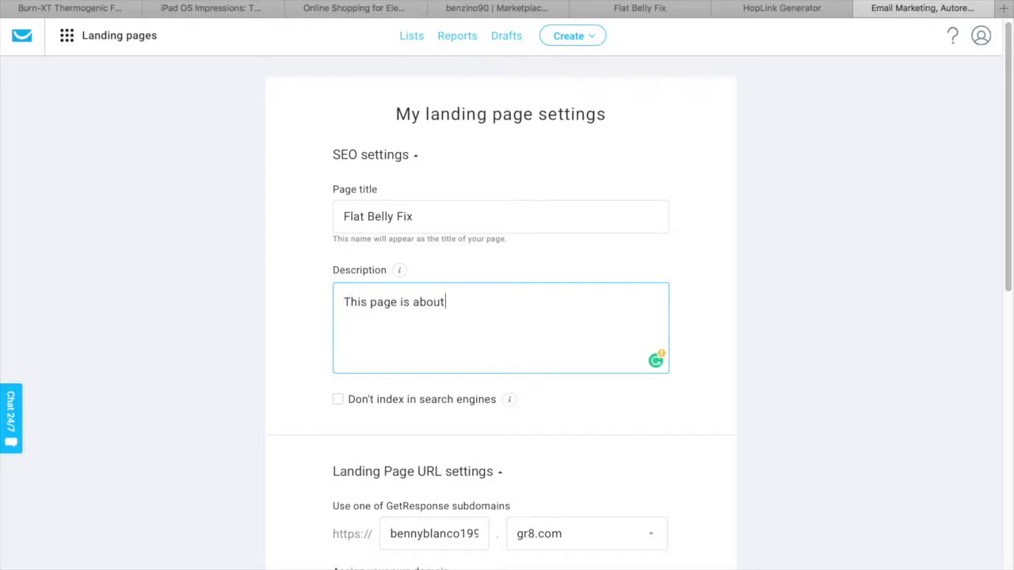
pyautogui.write(' flat belly fix')
# In Subscription settings, keep 'Default thank-you page' as the thank-you page
pyautogui.scroll(-5, 491, 404)
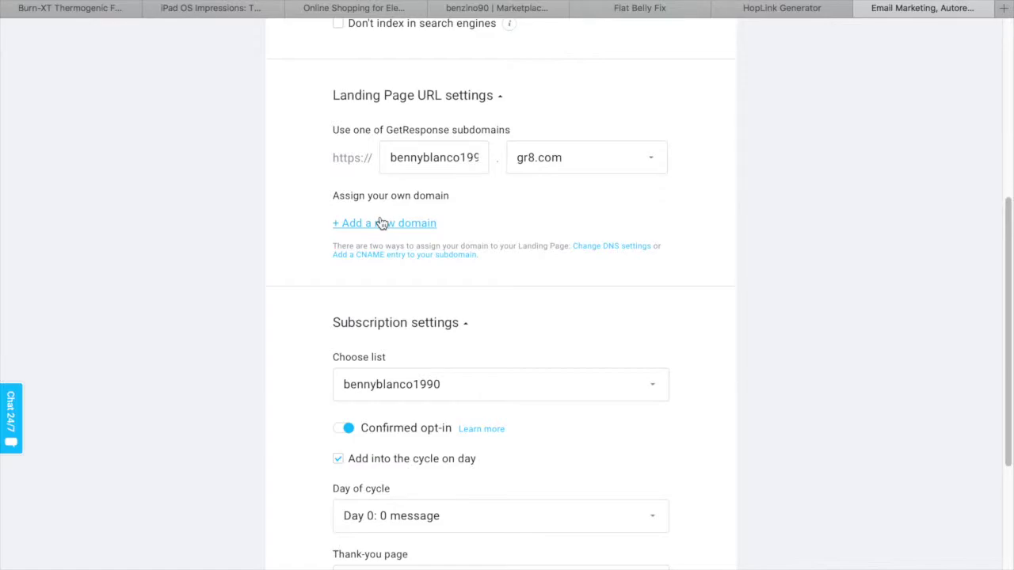
pyautogui.scroll(-2, 569, 323)
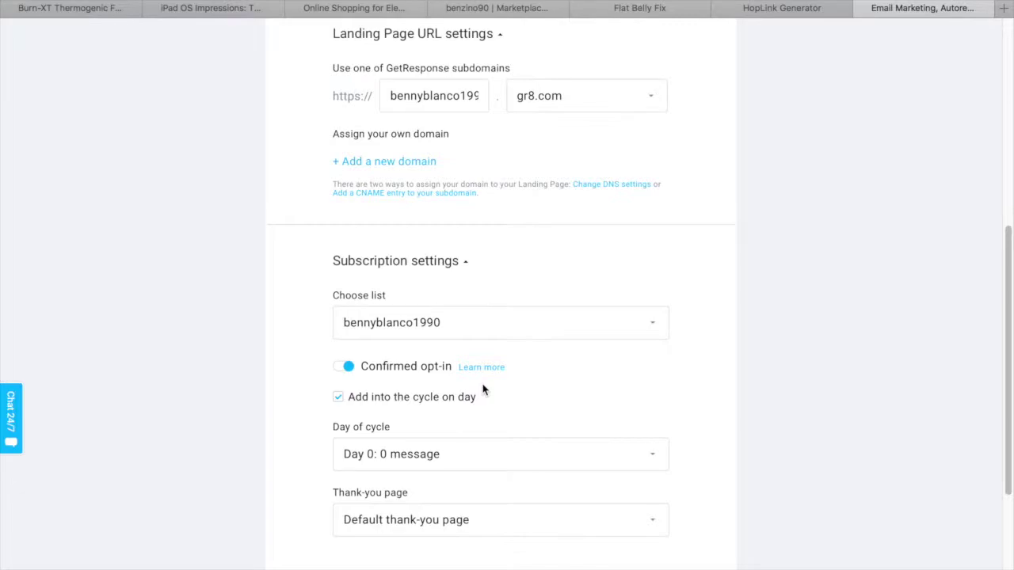
pyautogui.scroll(-3, 485, 392)
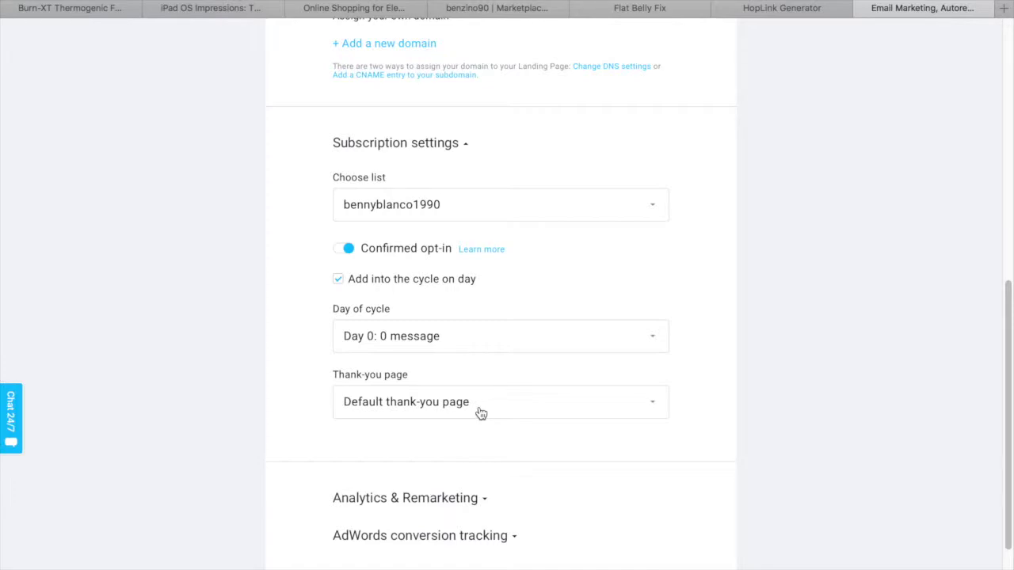
pyautogui.scroll(-1, 480, 416)
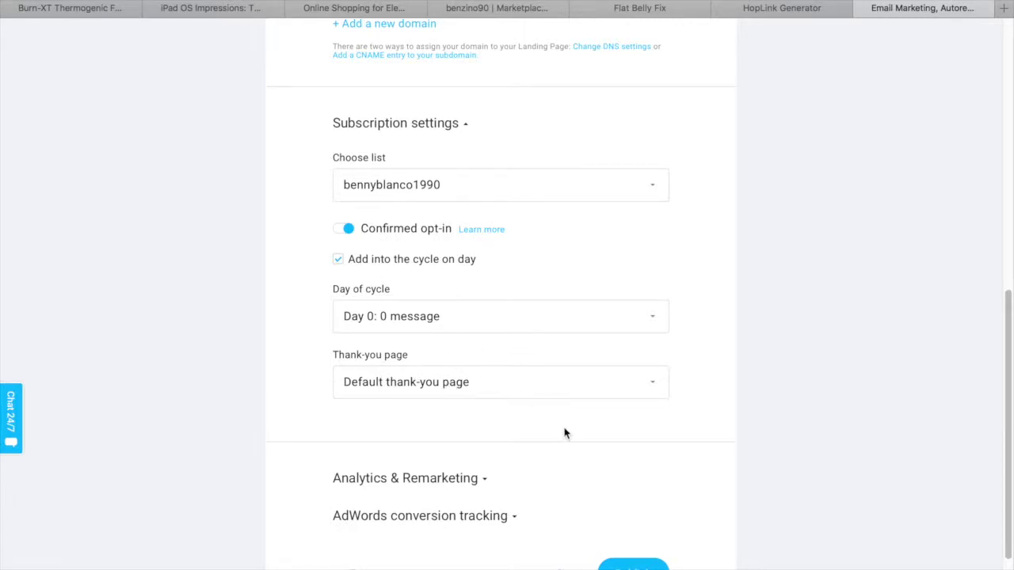
pyautogui.scroll(2, 566, 433)
pyautogui.scroll(-4, 546, 420)
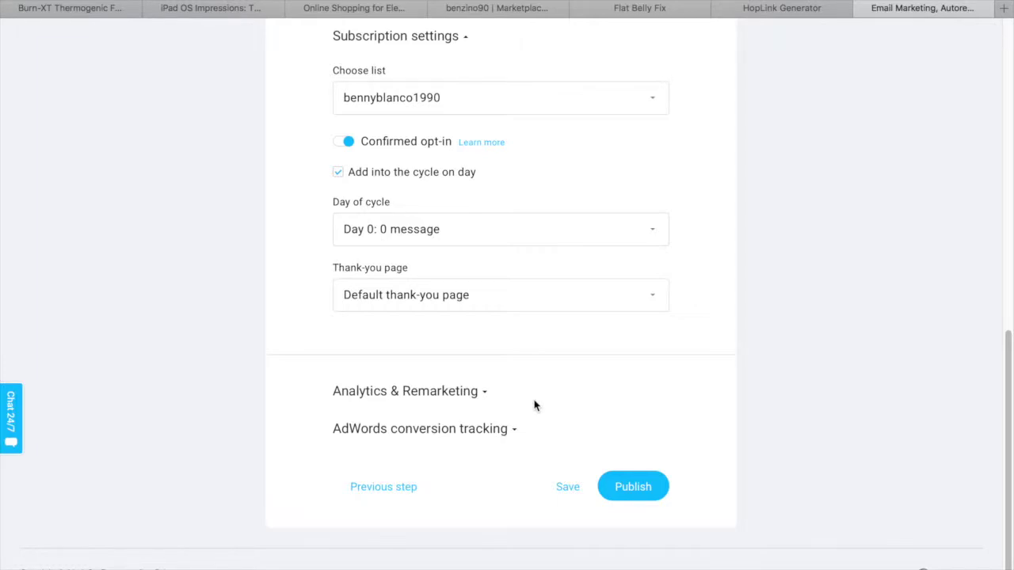
pyautogui.click(542, 297)
pyautogui.click(545, 304)
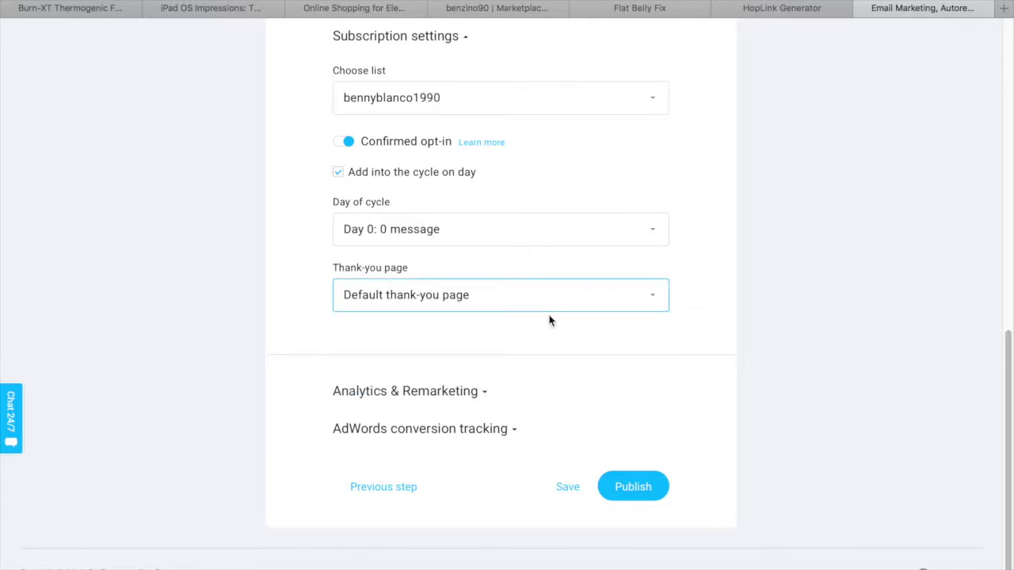
# Publish the landing page and open its live URL from the Well done! screen
pyautogui.click(652, 489)
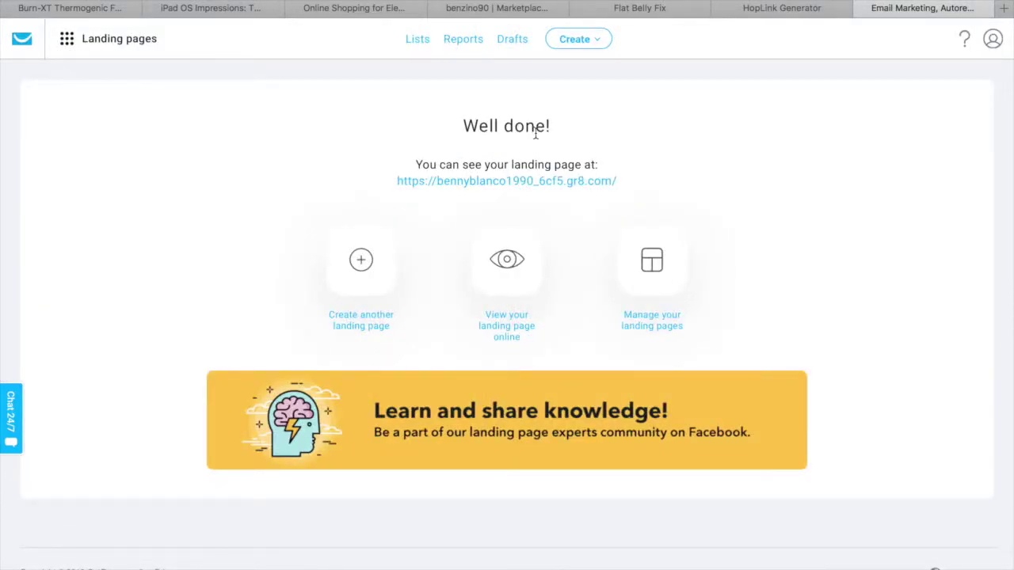
pyautogui.click(520, 182)
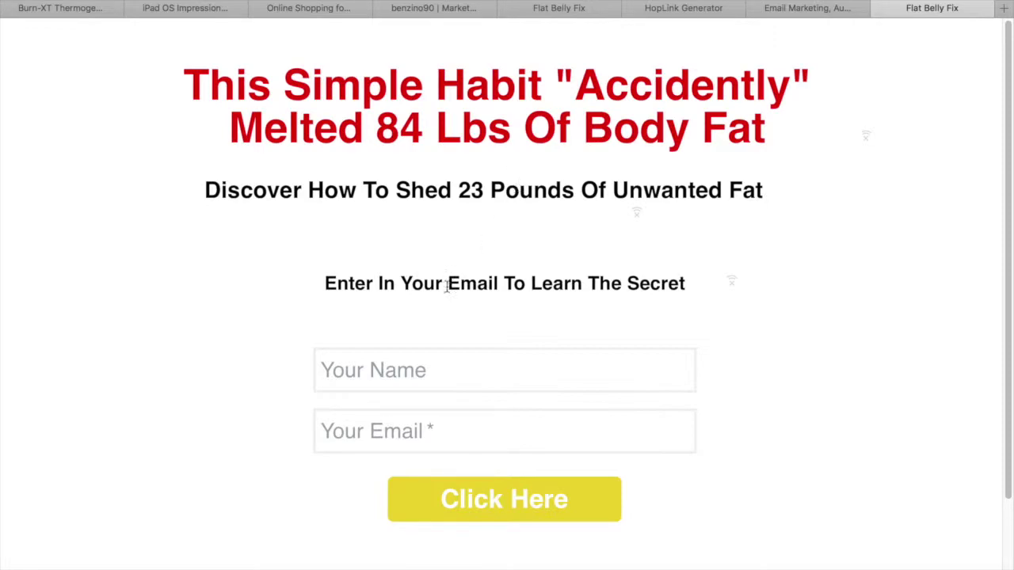
# Submit a test name and e-mail in the live form to reach the Congratulations thank-you page
pyautogui.click(454, 364)
pyautogui.write('john doe')
pyautogui.press('Tab')
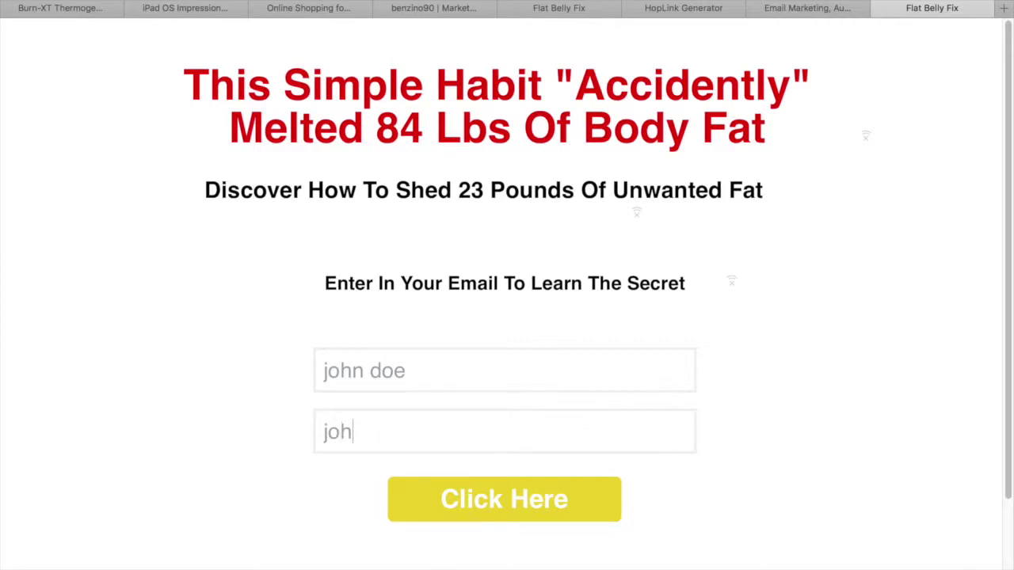
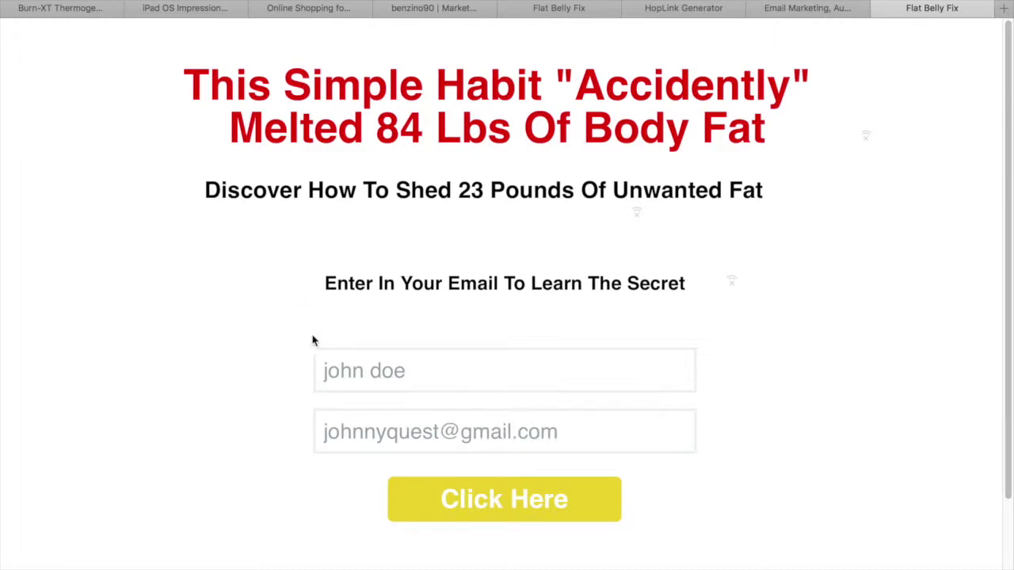
pyautogui.click(464, 499)
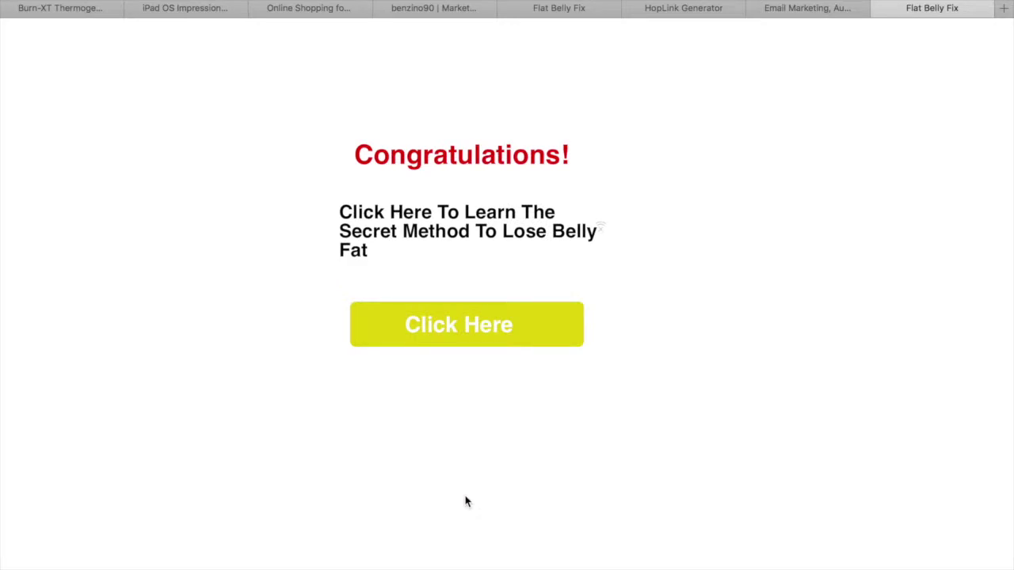